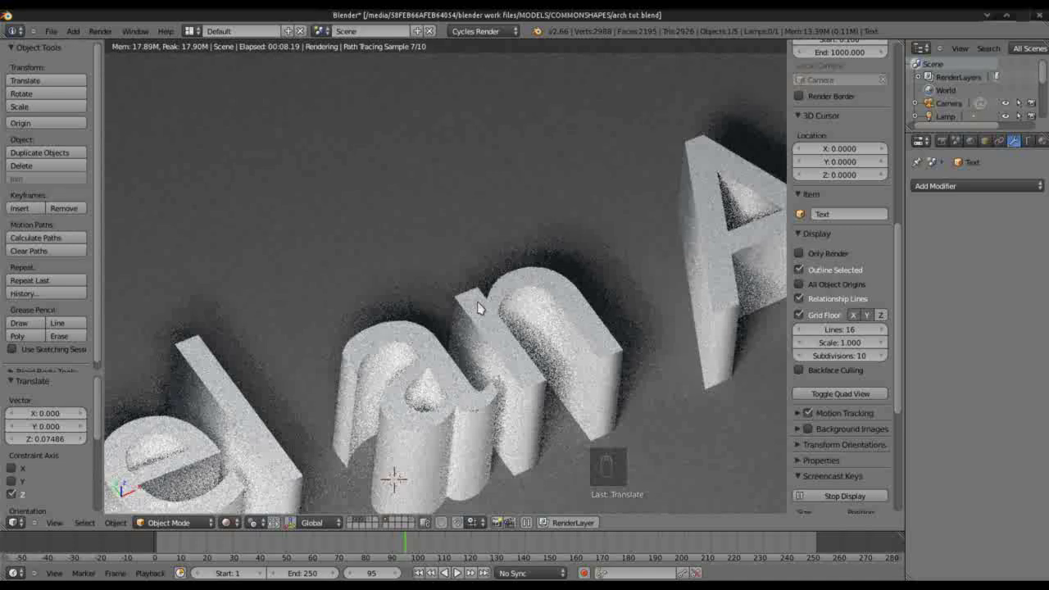
- Zoom out of the Cycles rendered preview of the 'Model an Arch' title text
scroll(479, 307, down, 5)
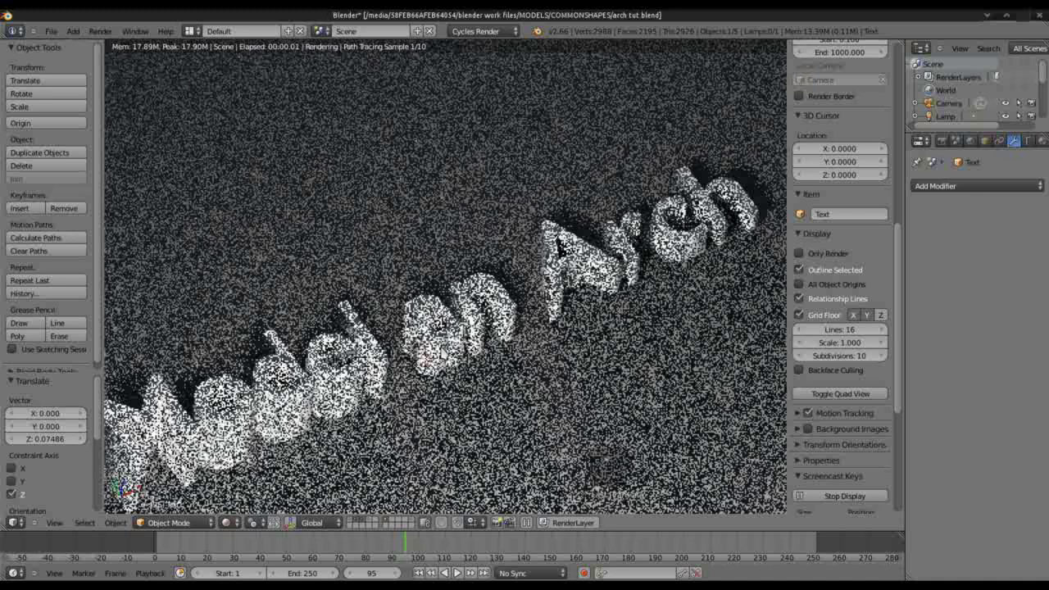
- Leave rendered shading and switch to the camera's front view
key(z)
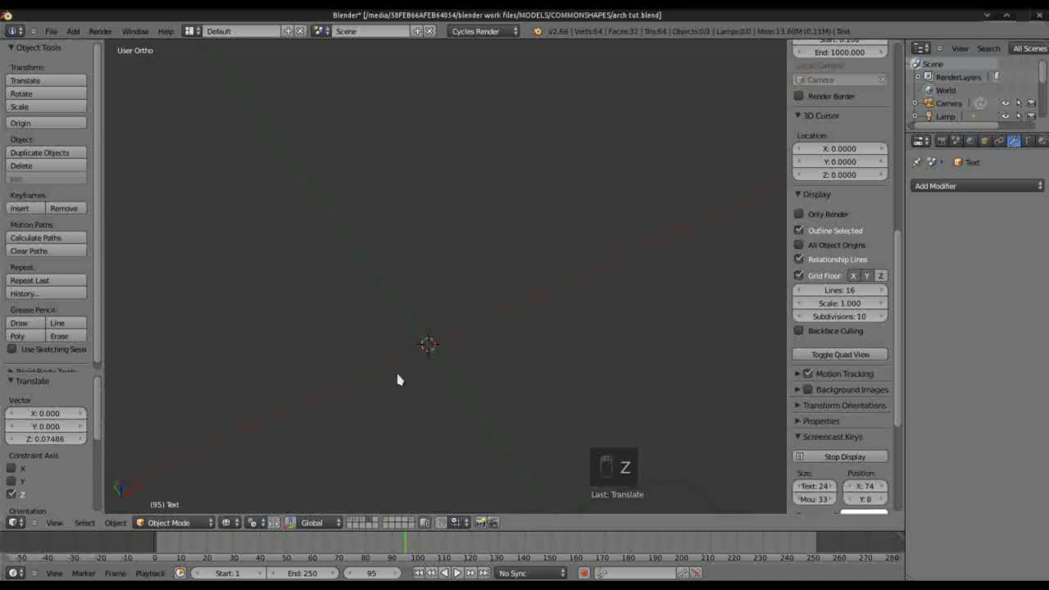
key(KP_0)
key(KP_1)
- Select the Sphere.001 ring and enter Edit Mode with everything selected, in solid shading
key(Tab)
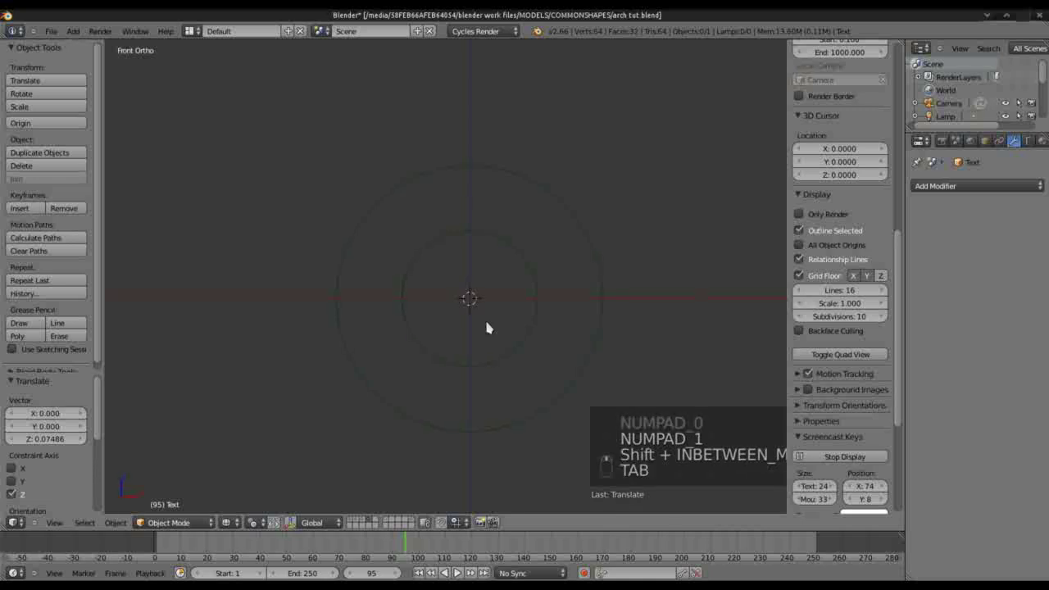
right_click(565, 379)
key(Tab)
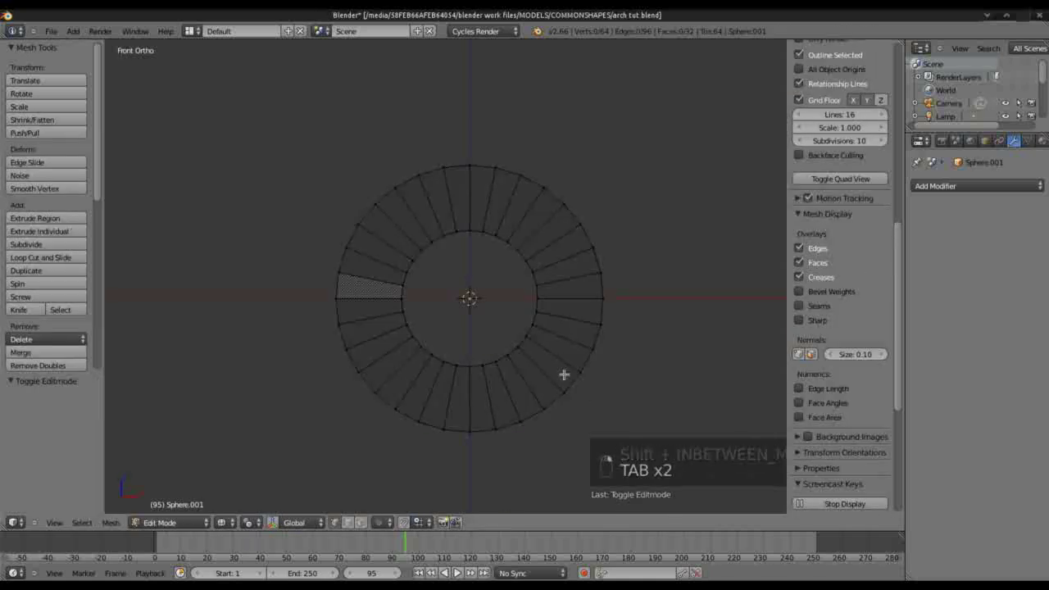
key(a)
key(a)
key(a)
scroll(564, 375, up, 2)
key(z)
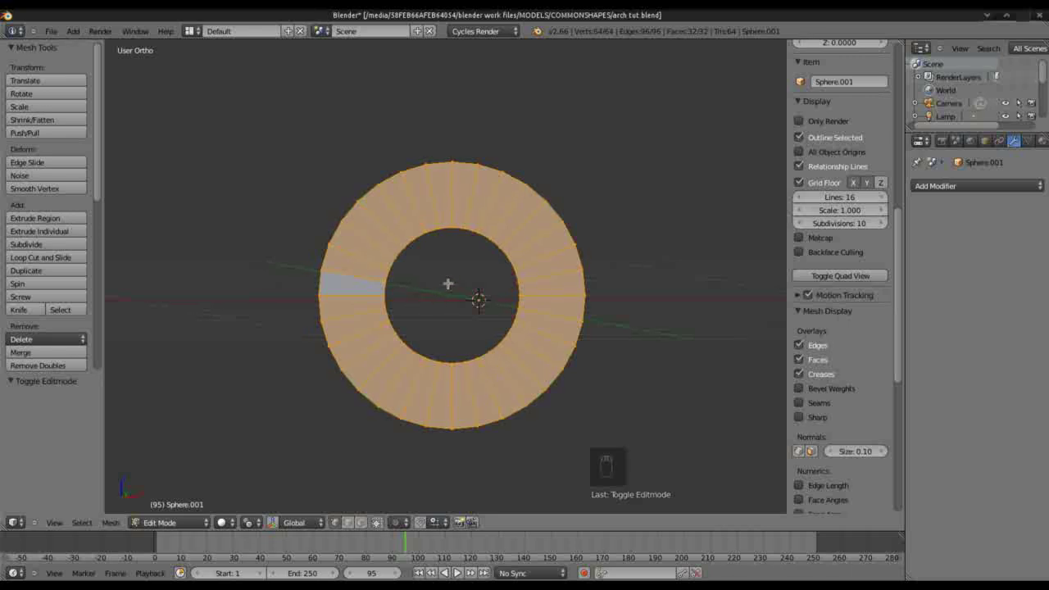
- Box-select the ring's lower half and delete those vertices, leaving a semicircular arch
key(a)
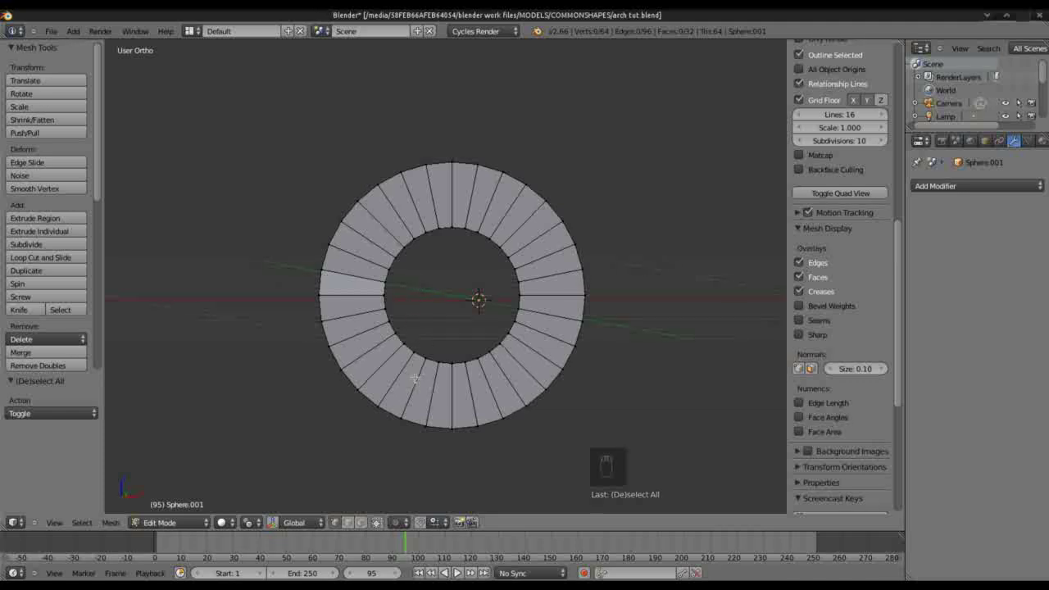
scroll(404, 370, up, 1)
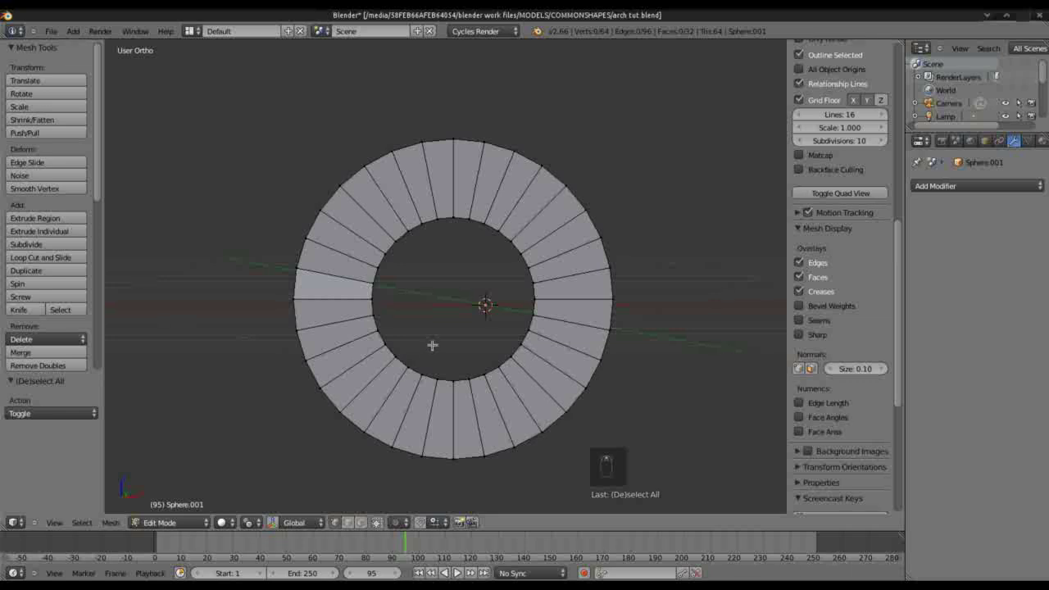
scroll(432, 346, down, 2)
key(b)
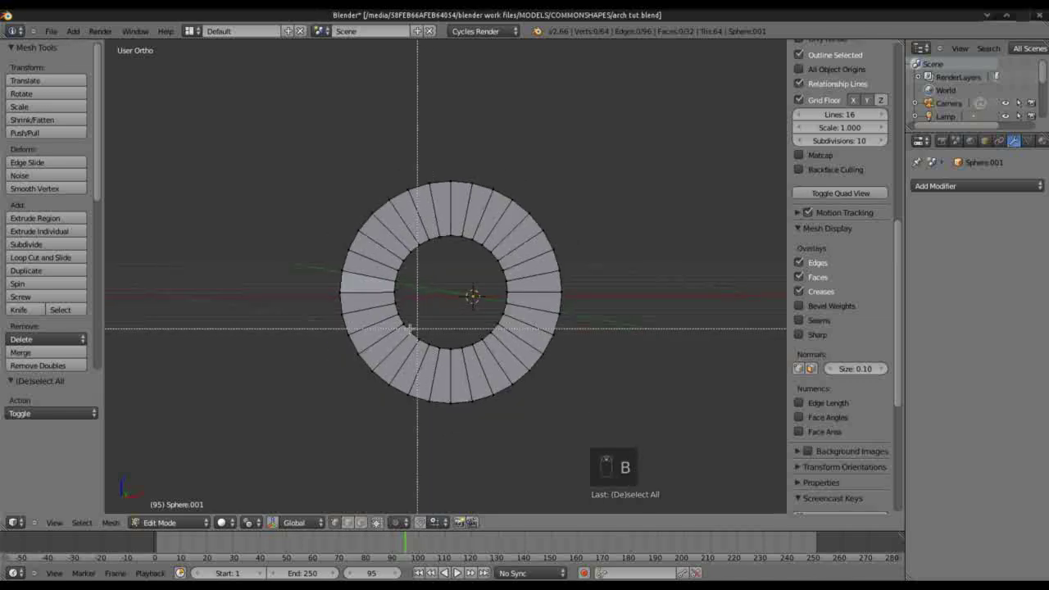
drag(298, 299, 638, 424)
key(Delete)
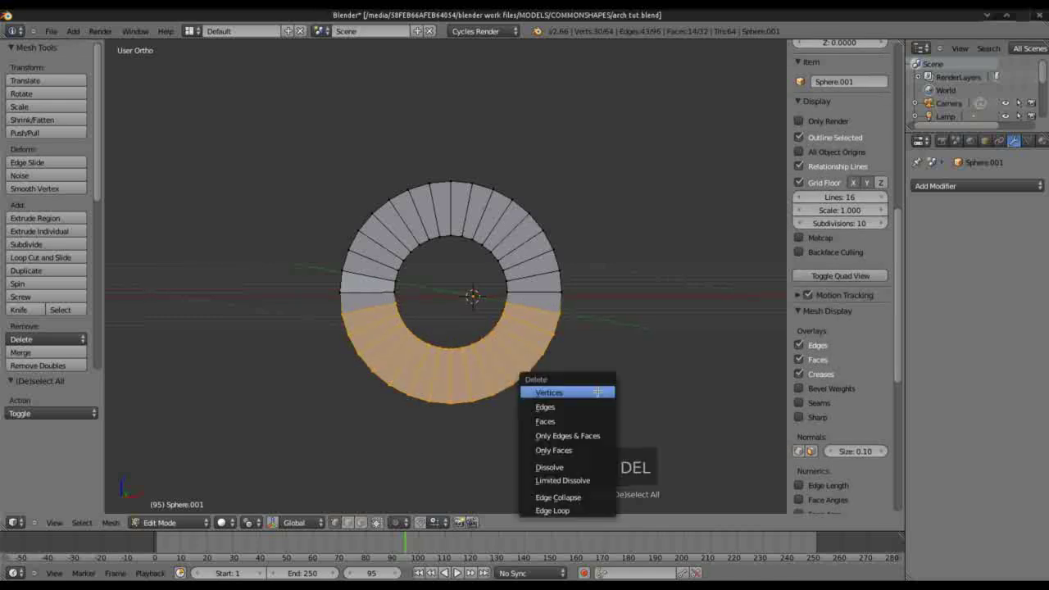
click(595, 392)
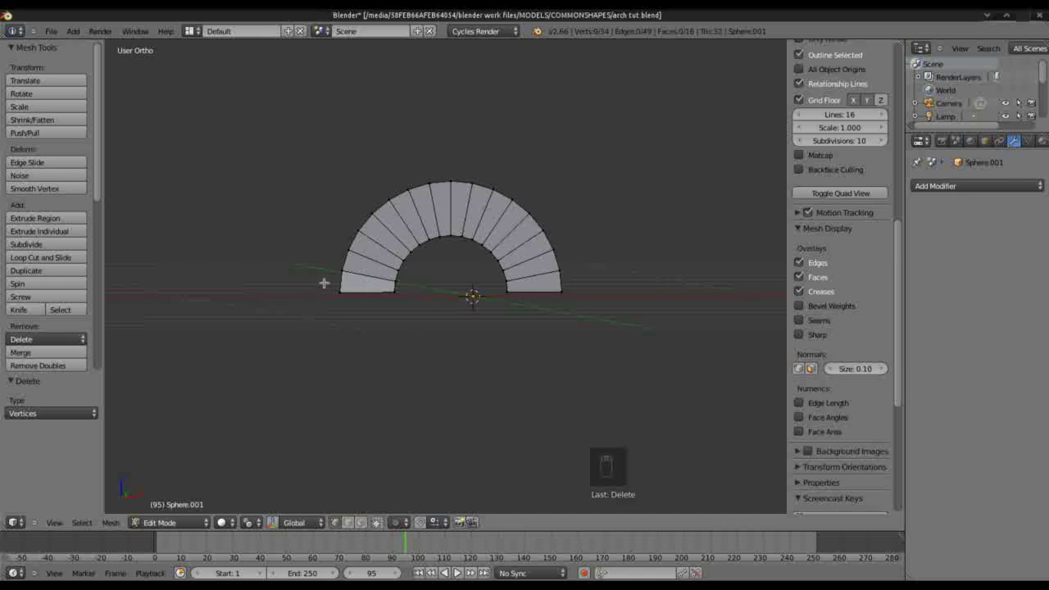
- Select the arch's bottom-edge vertices, try lowering them along Z, then undo it
key(b)
drag(322, 284, 596, 338)
key(g)
key(z)
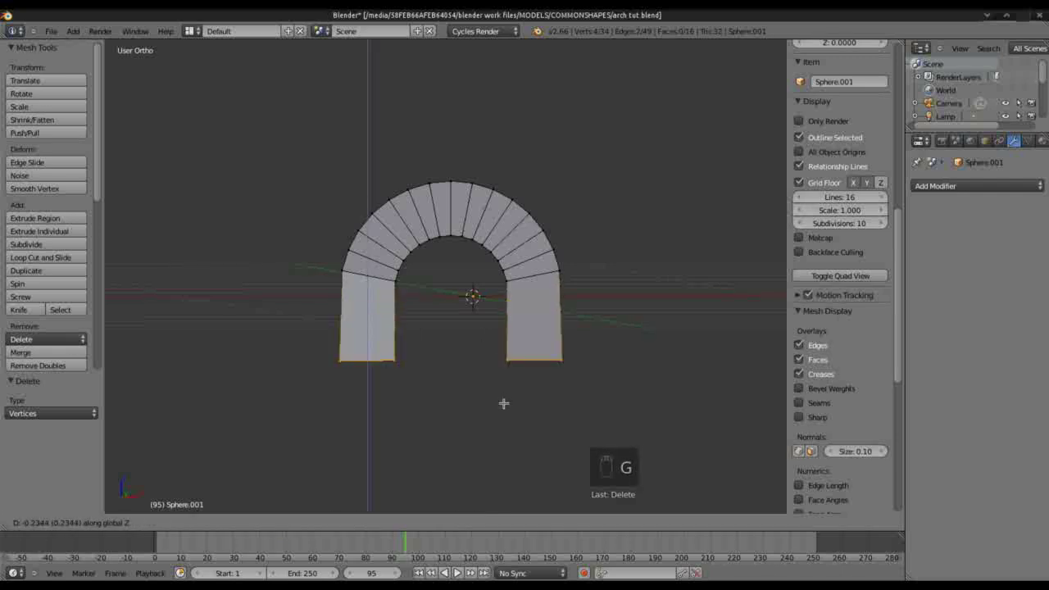
click(503, 495)
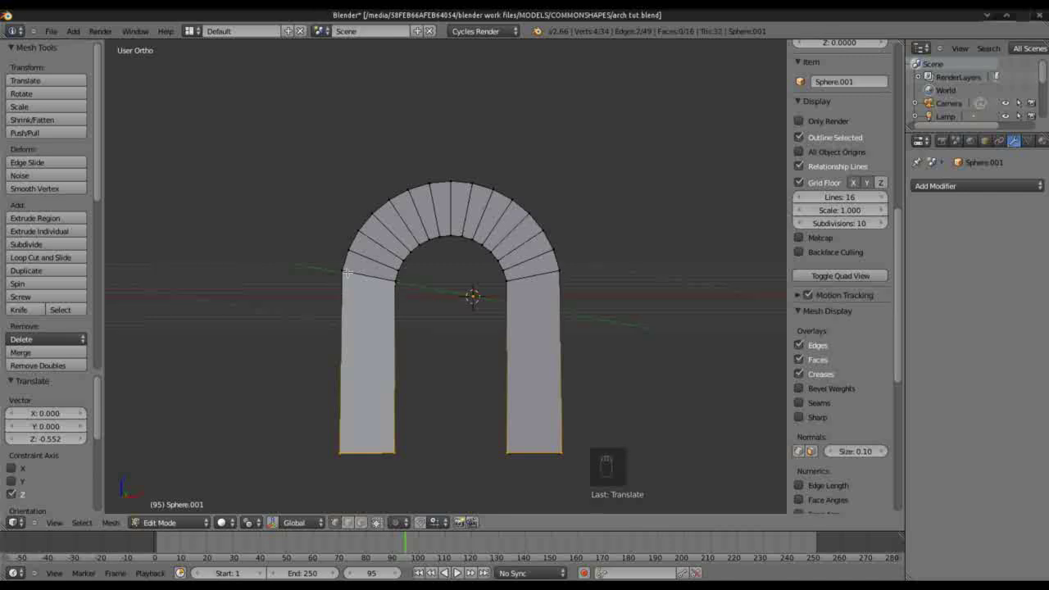
key(ctrl+z)
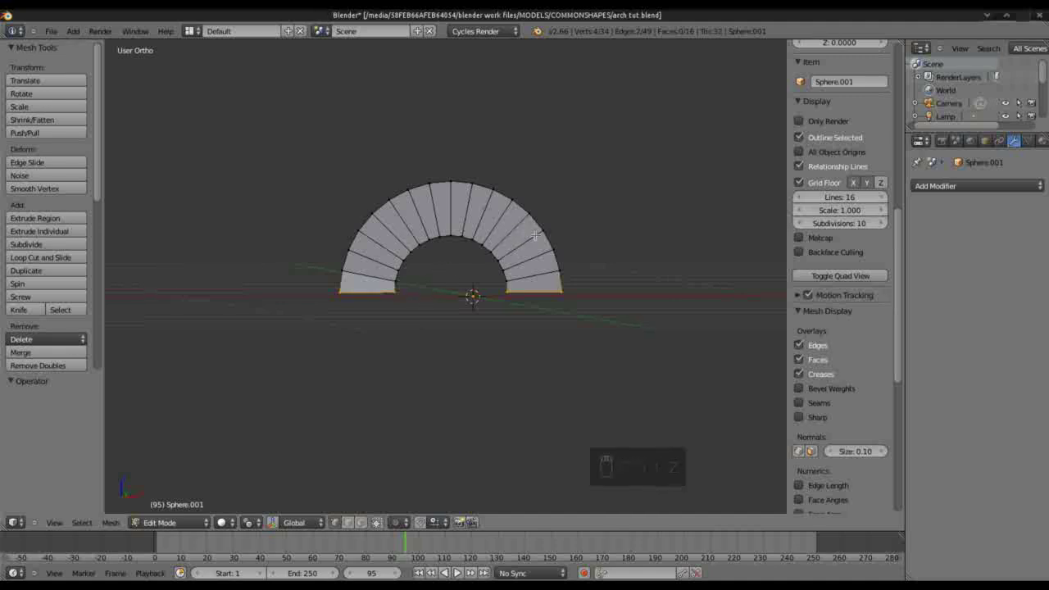
- Extrude the bottom edges straight down into two legs and leave Edit Mode
key(e)
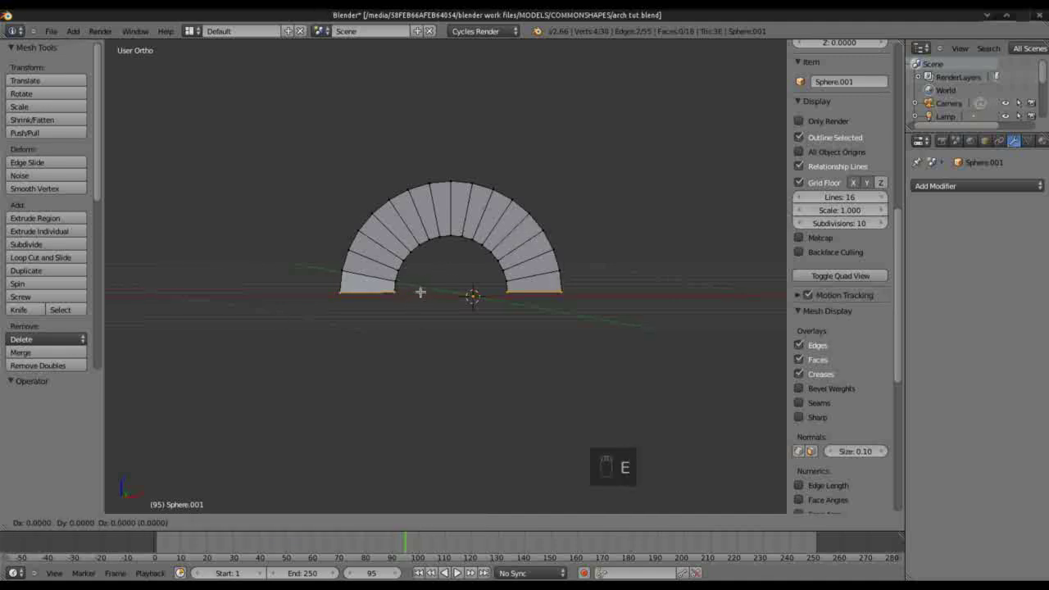
middle_click(420, 291)
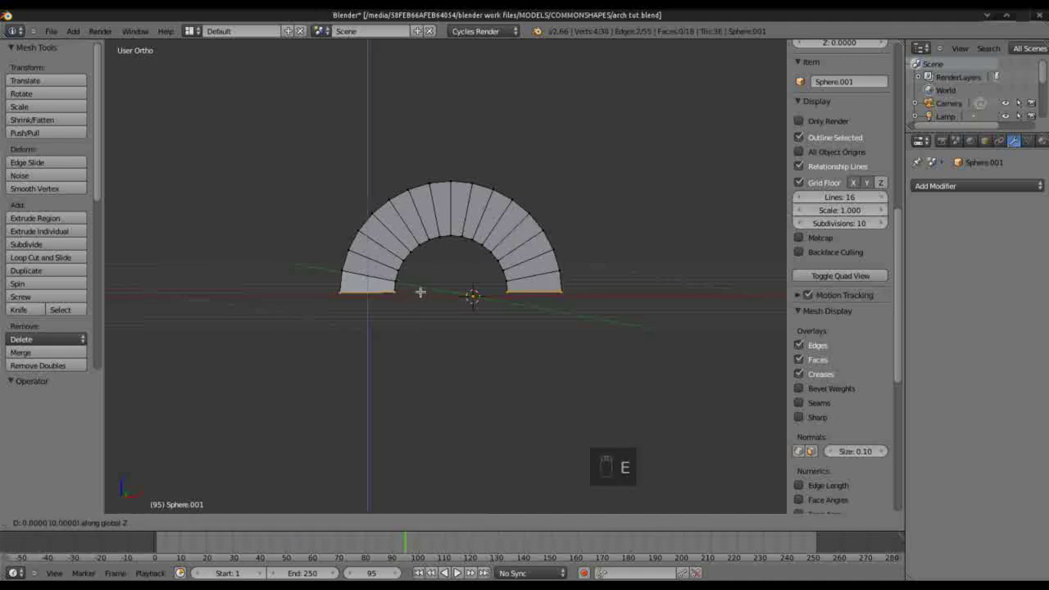
click(412, 471)
key(Tab)
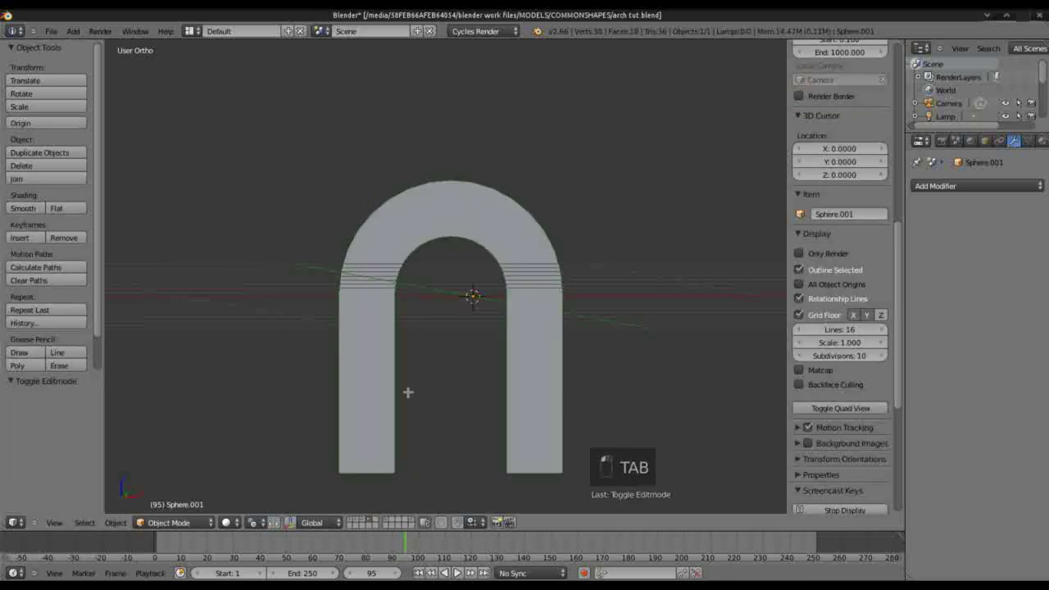
- From the side view, extrude the whole arch sideways to give it thickness
key(Tab)
key(a)
key(a)
key(a)
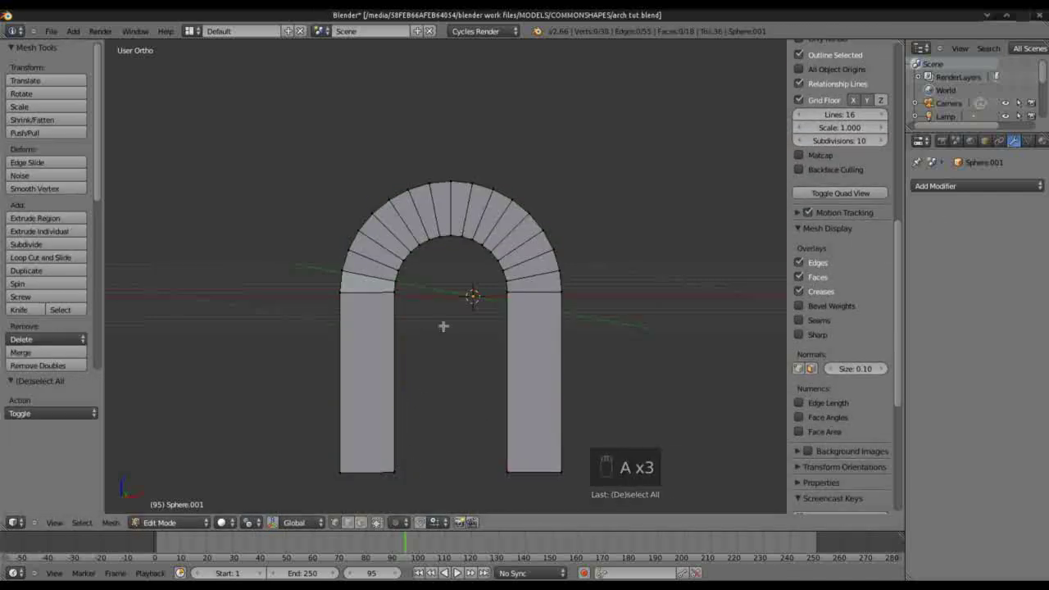
key(a)
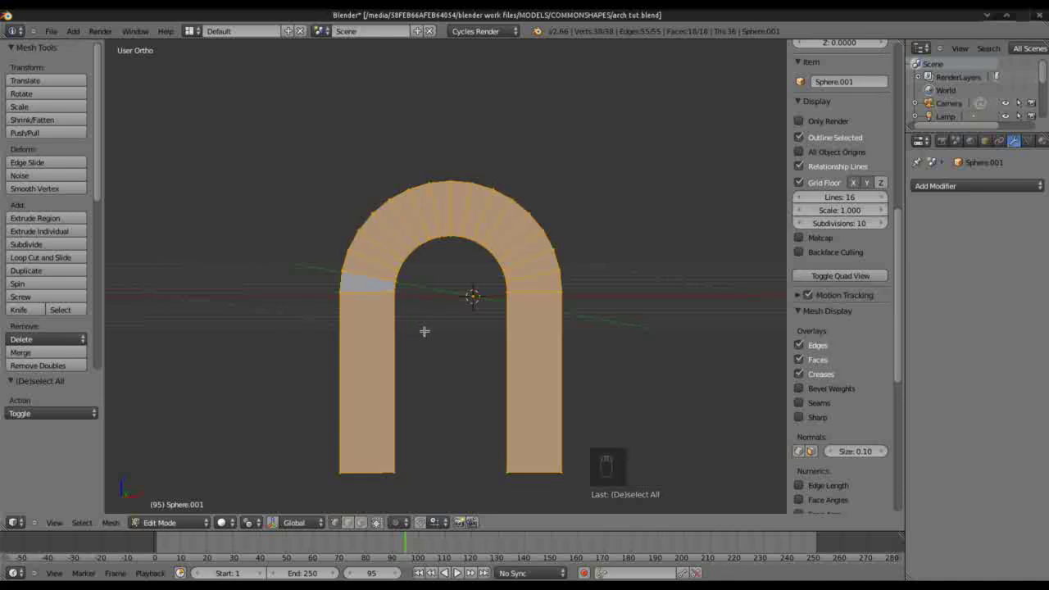
key(KP_3)
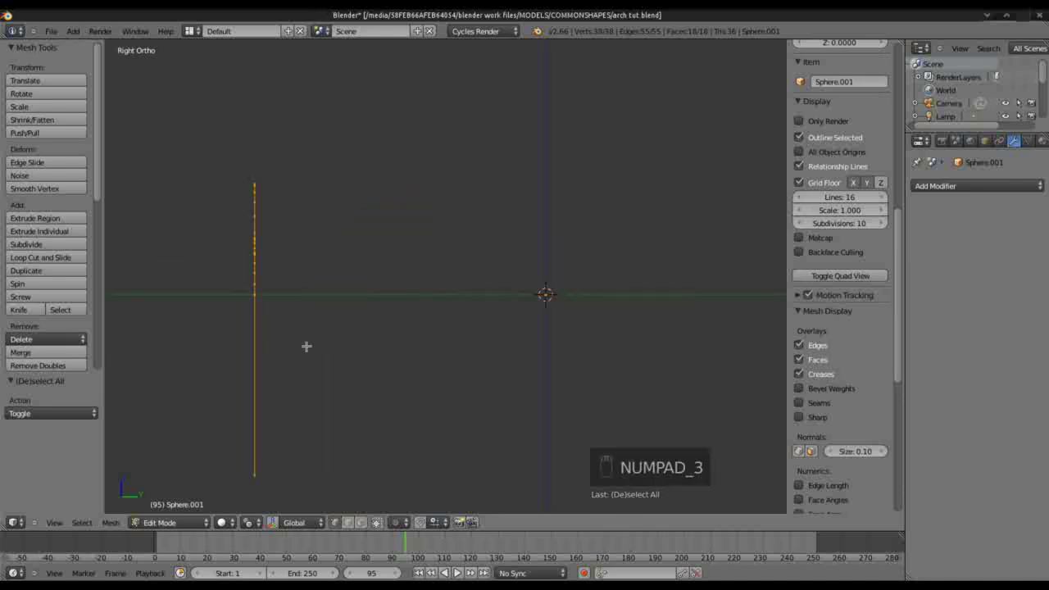
key(e)
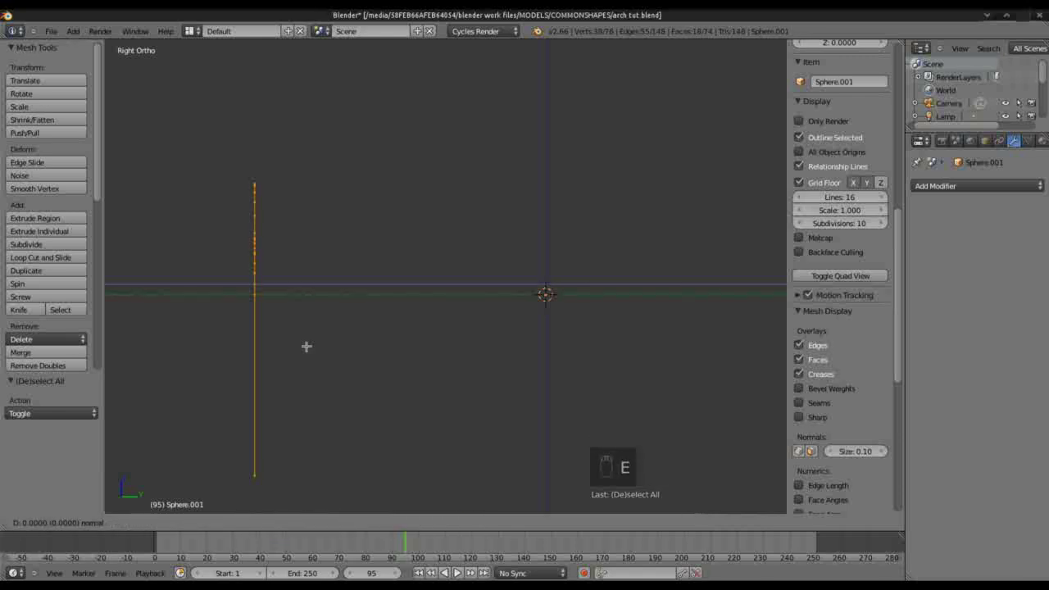
click(355, 352)
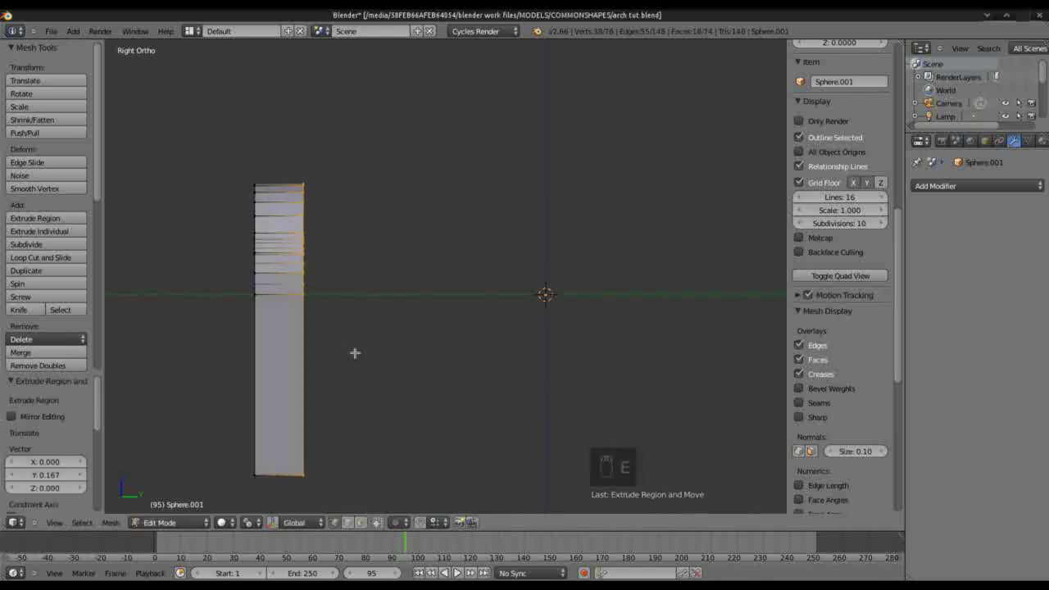
- Apply smooth shading to the arch in Object Mode
key(Tab)
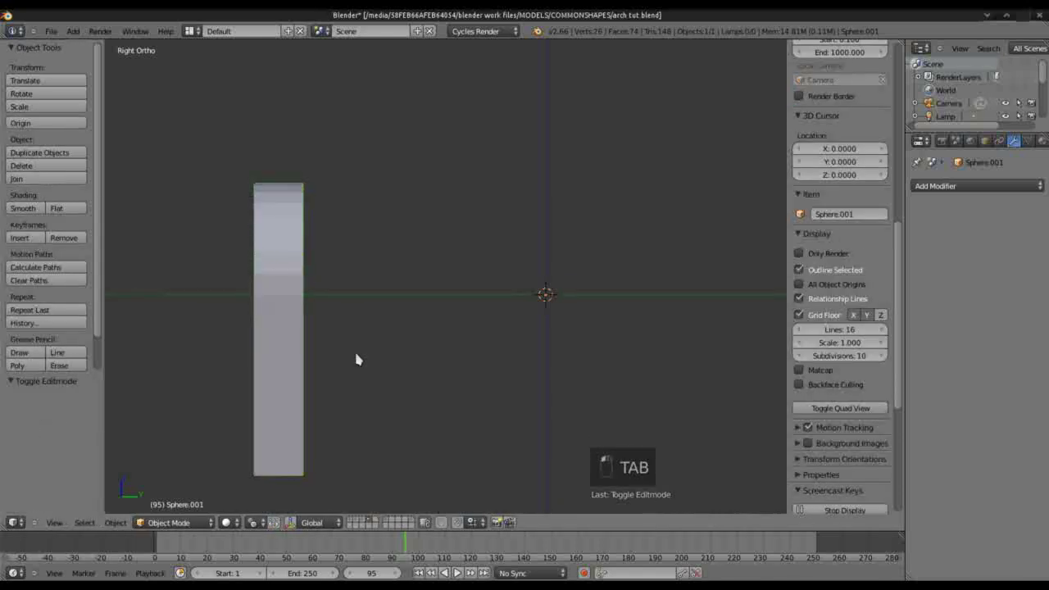
mouse_move(209, 277)
middle_down()
mouse_move(405, 301)
mouse_move(440, 335)
mouse_move(438, 276)
mouse_move(277, 298)
mouse_move(343, 318)
mouse_move(260, 314)
middle_up()
click(37, 210)
- Run Remove Doubles on the whole arch mesh
middle_drag(422, 359, 461, 322)
key(Tab)
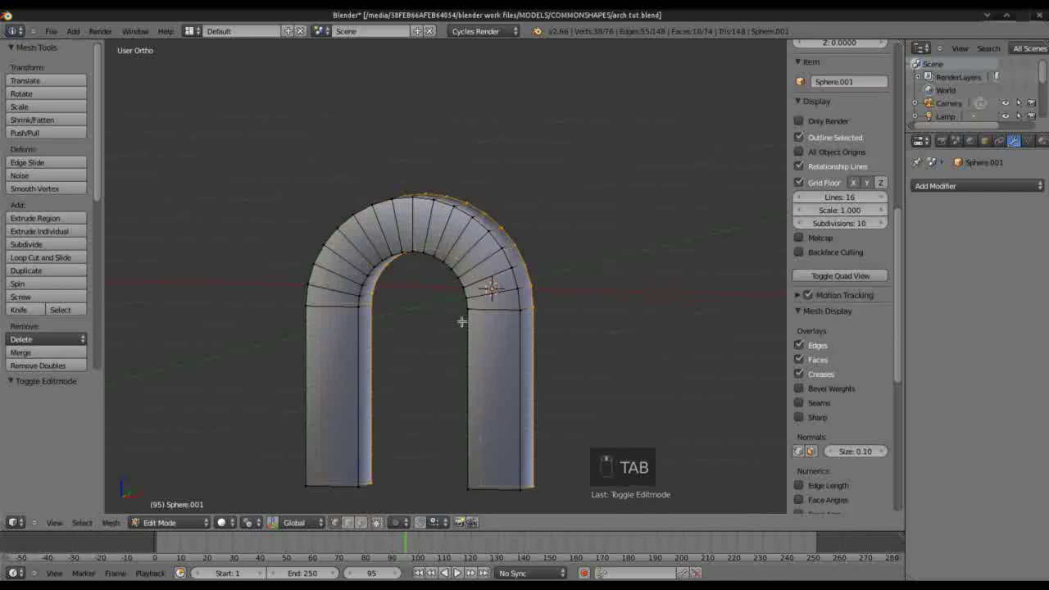
key(a)
key(a)
key(a)
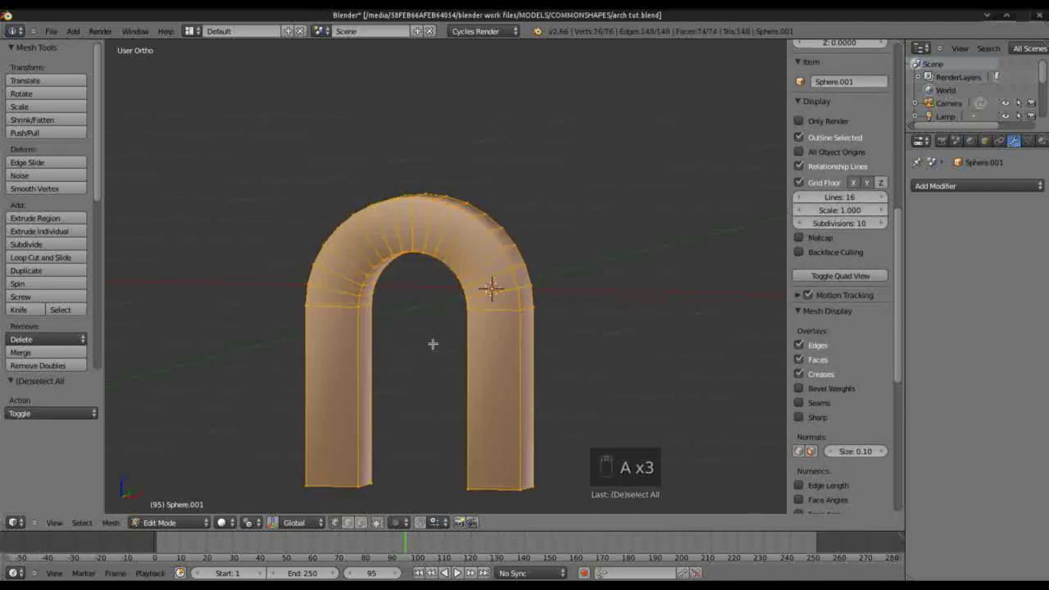
key(w)
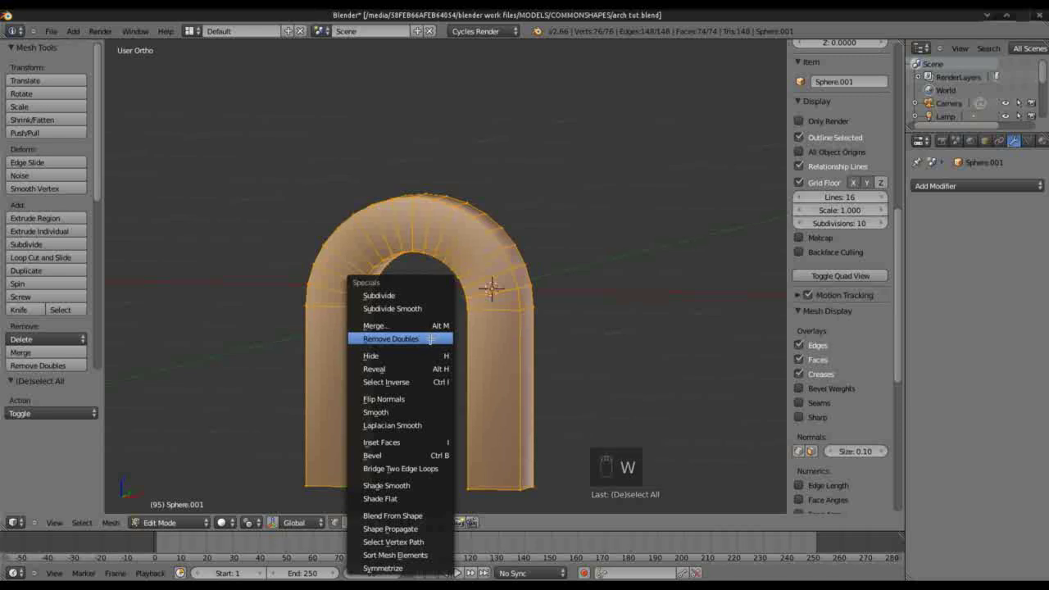
click(430, 339)
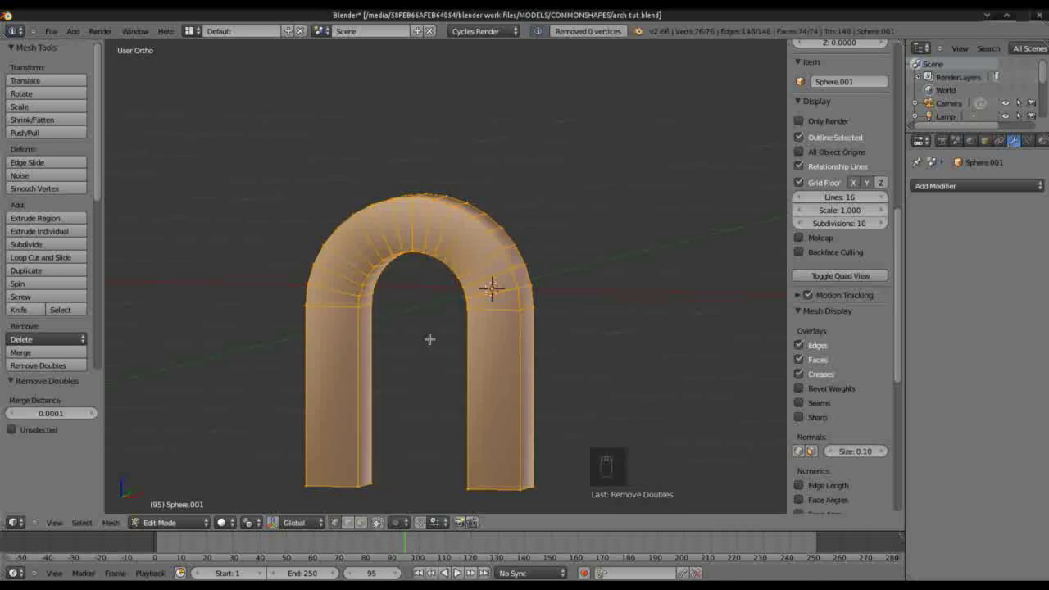
- Re-enter Edit Mode and open the Add Modifier list
key(Tab)
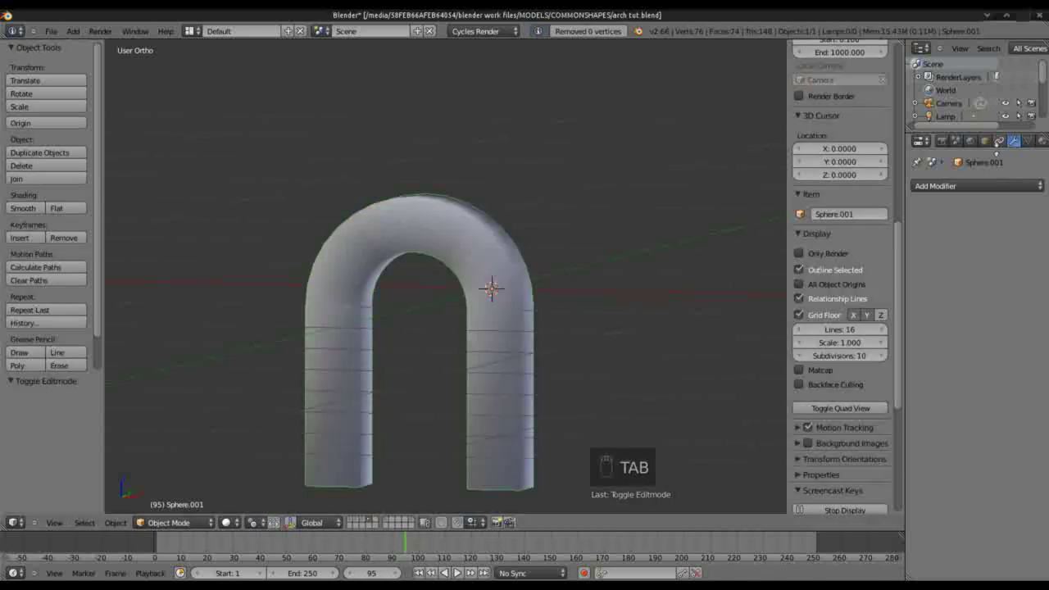
key(Tab)
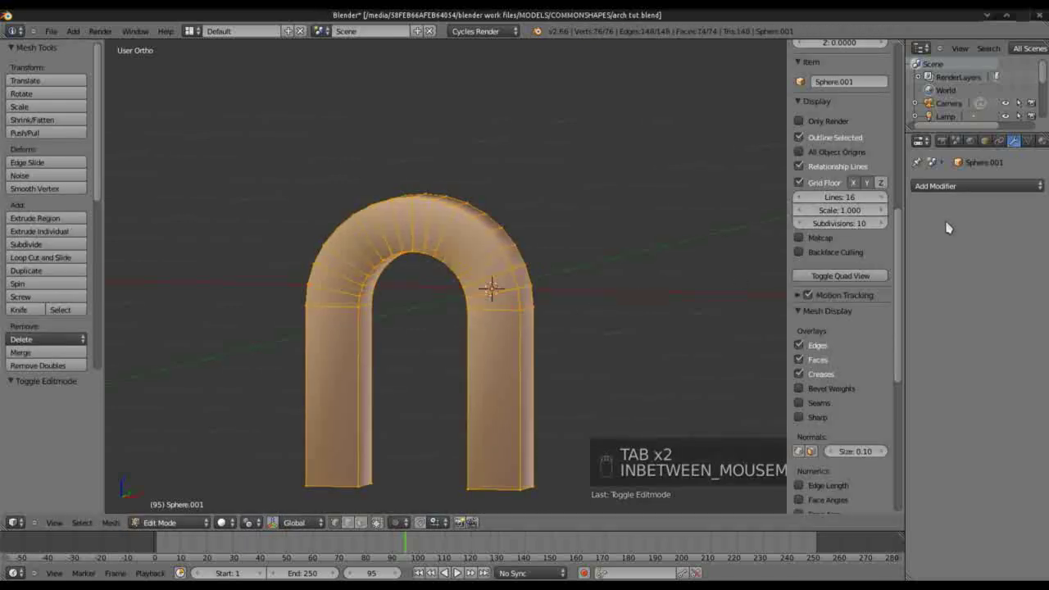
click(966, 188)
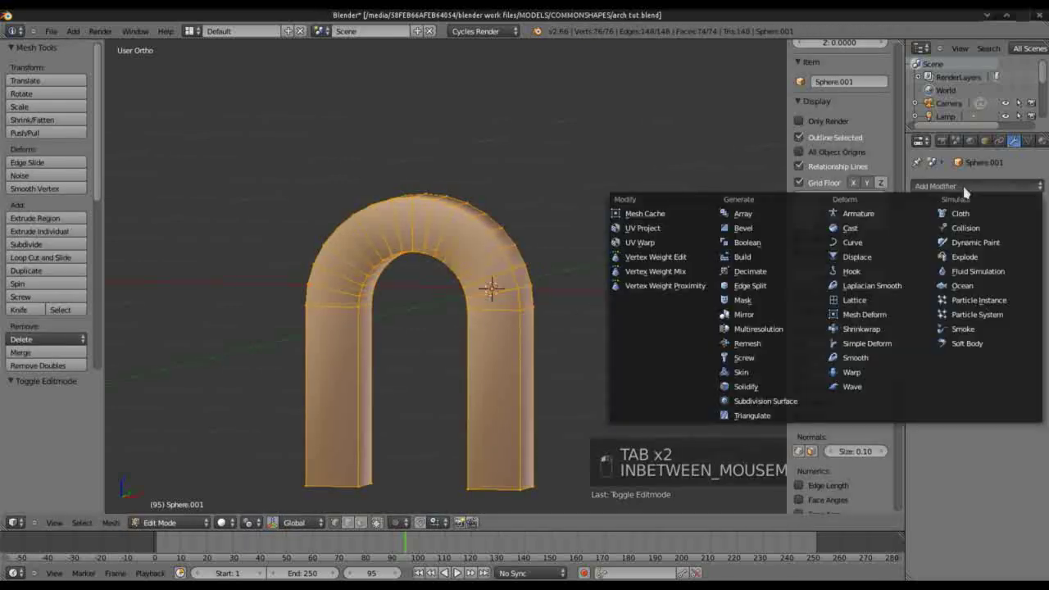
- Add a Subdivision Surface modifier to the arch and clear the selection
click(750, 402)
key(KP_1)
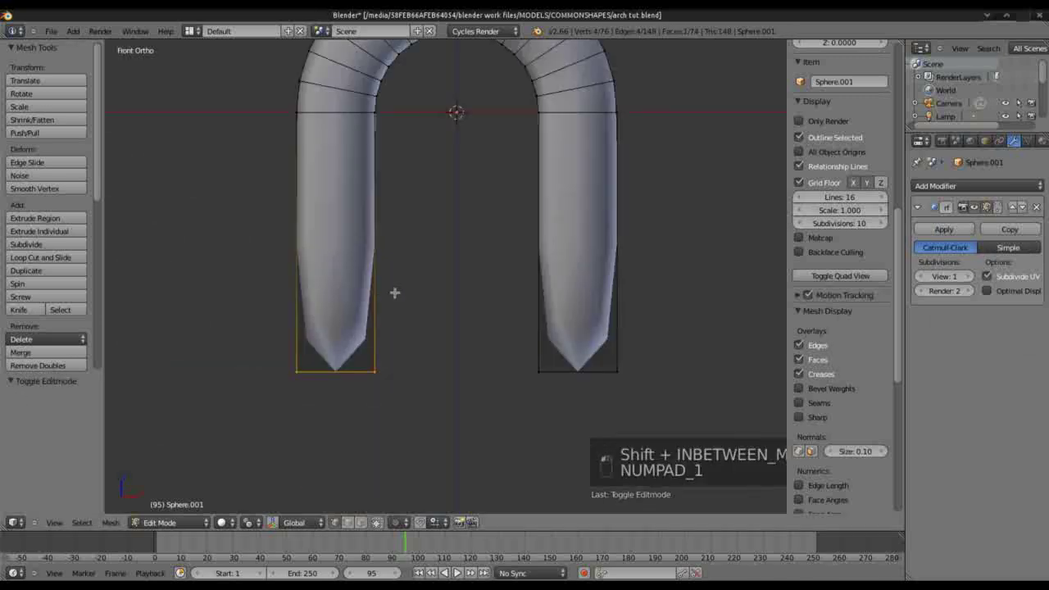
key(a)
key(a)
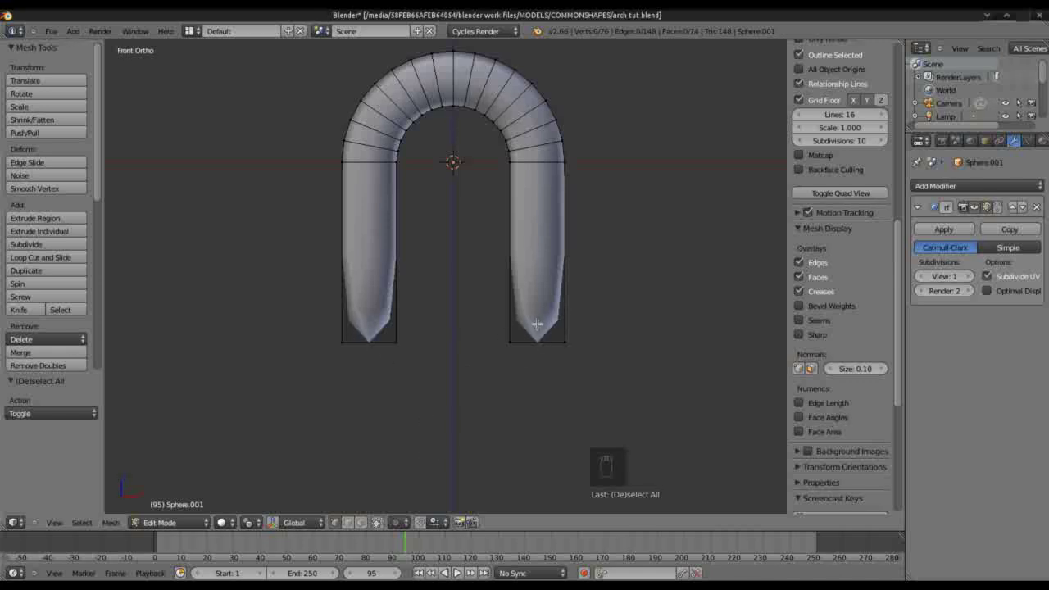
middle_drag(538, 359, 522, 389)
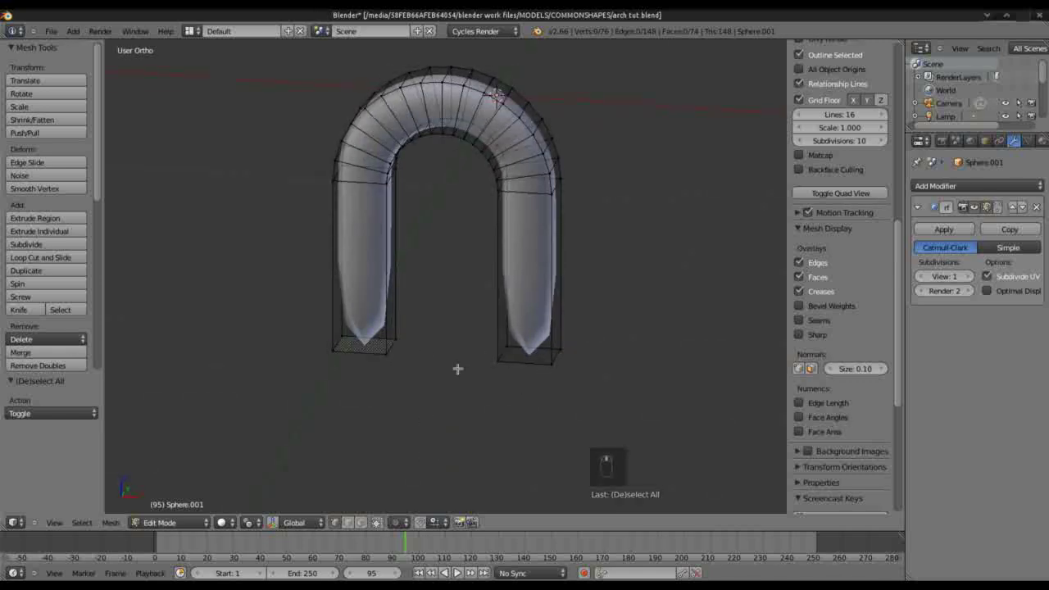
- In face mode, extrude both leg bottom faces in place
click(361, 522)
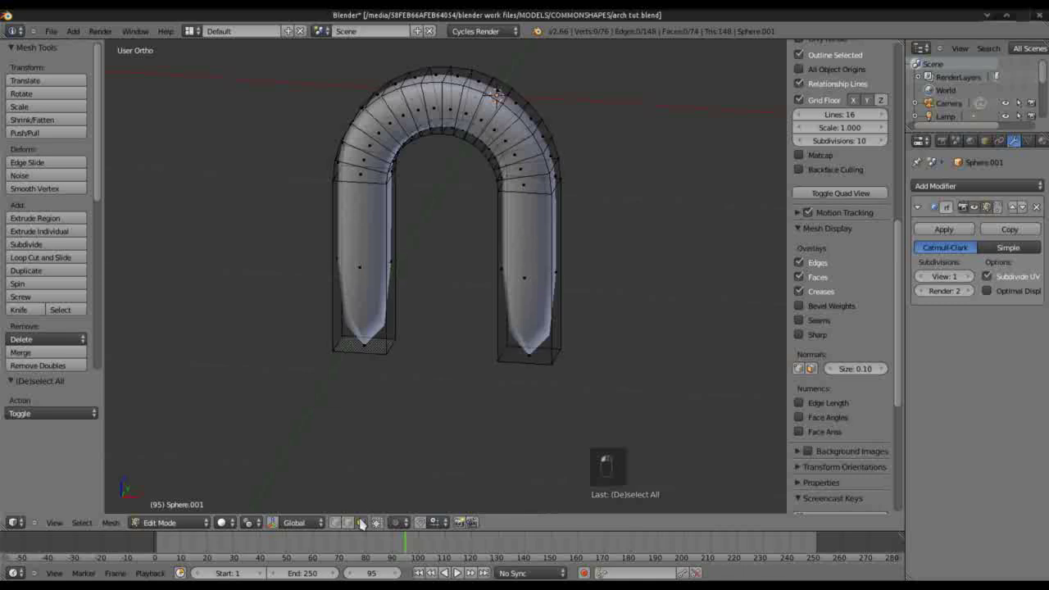
right_click(364, 348)
shift+right_click(523, 354)
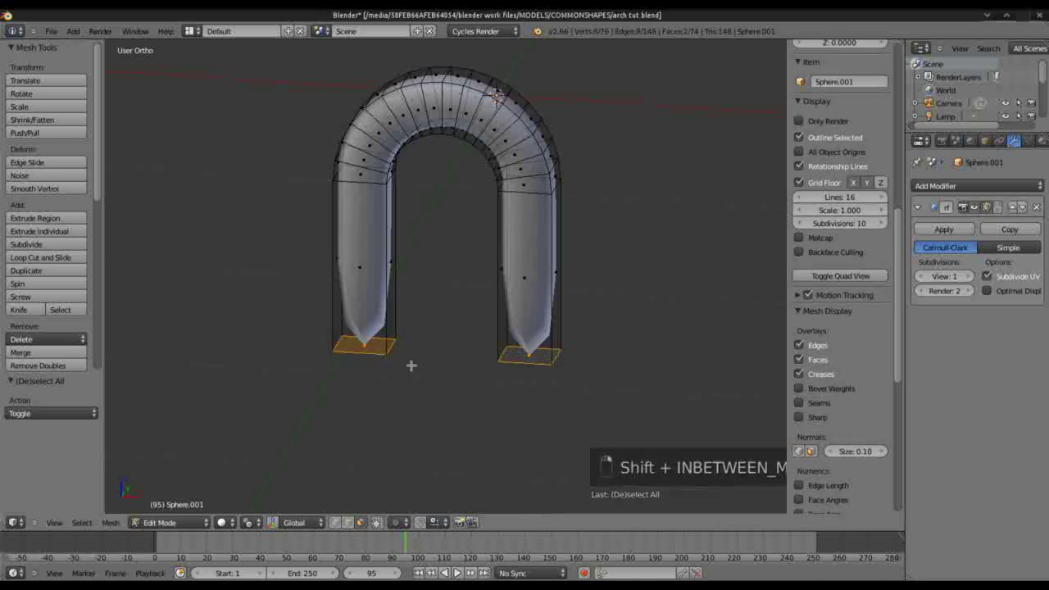
key(e)
right_click(410, 366)
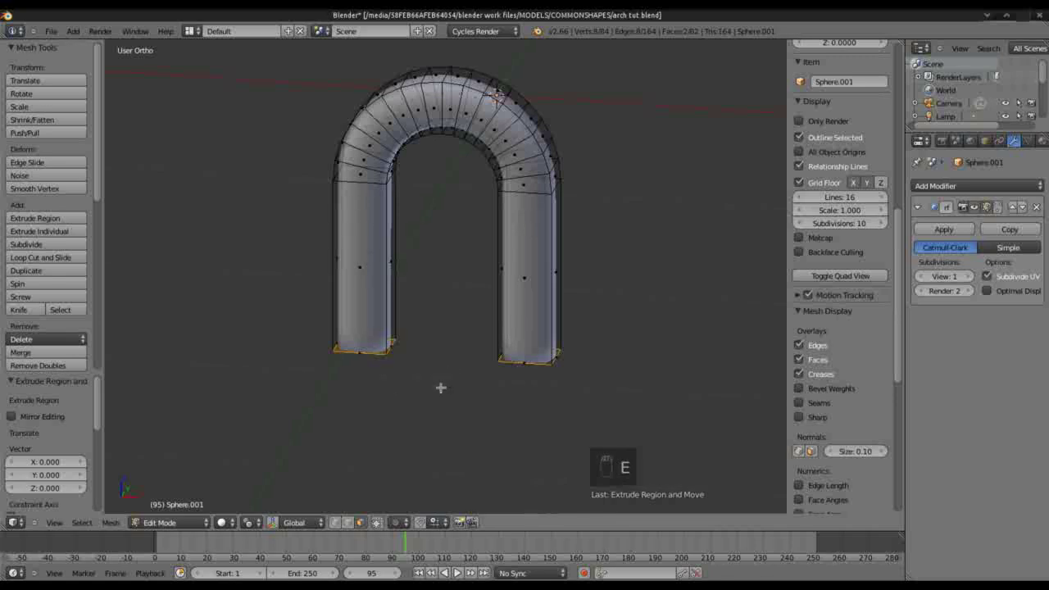
- Add loop cuts slid near the bottoms of the right and left legs
key(KP_3)
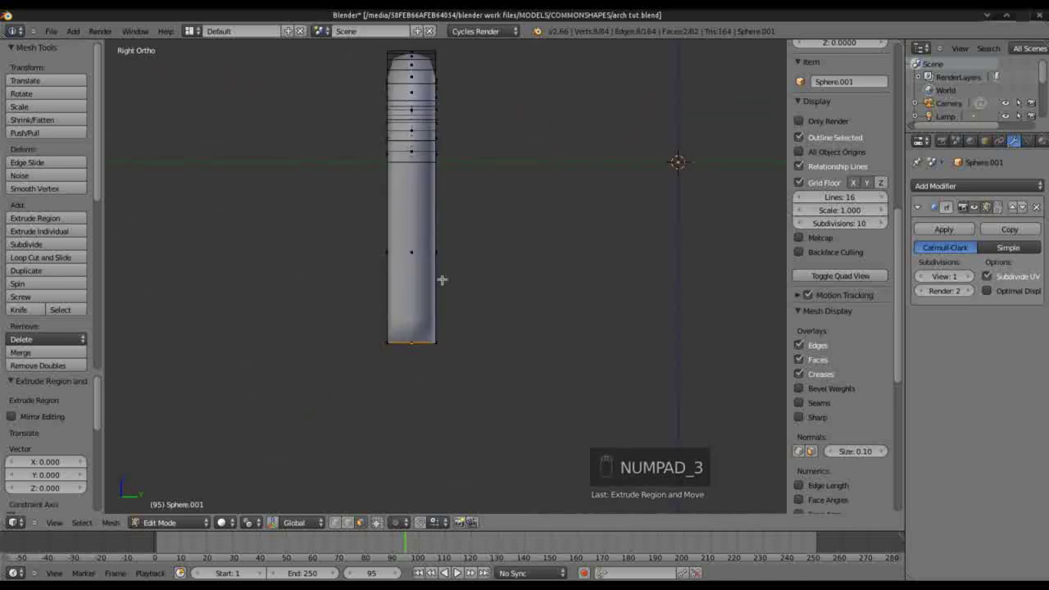
key(KP_1)
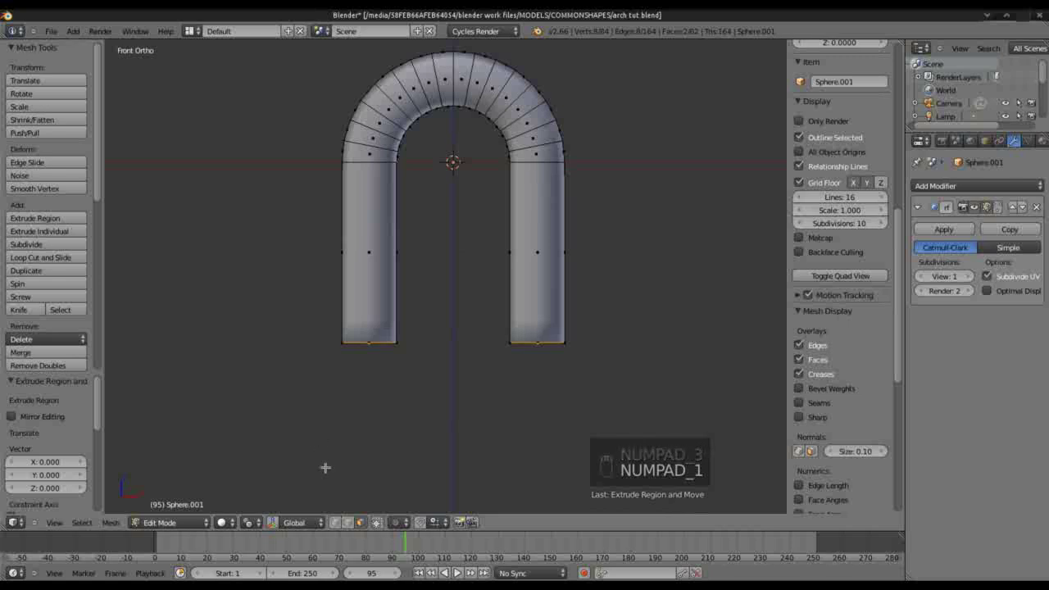
scroll(451, 287, down, 2)
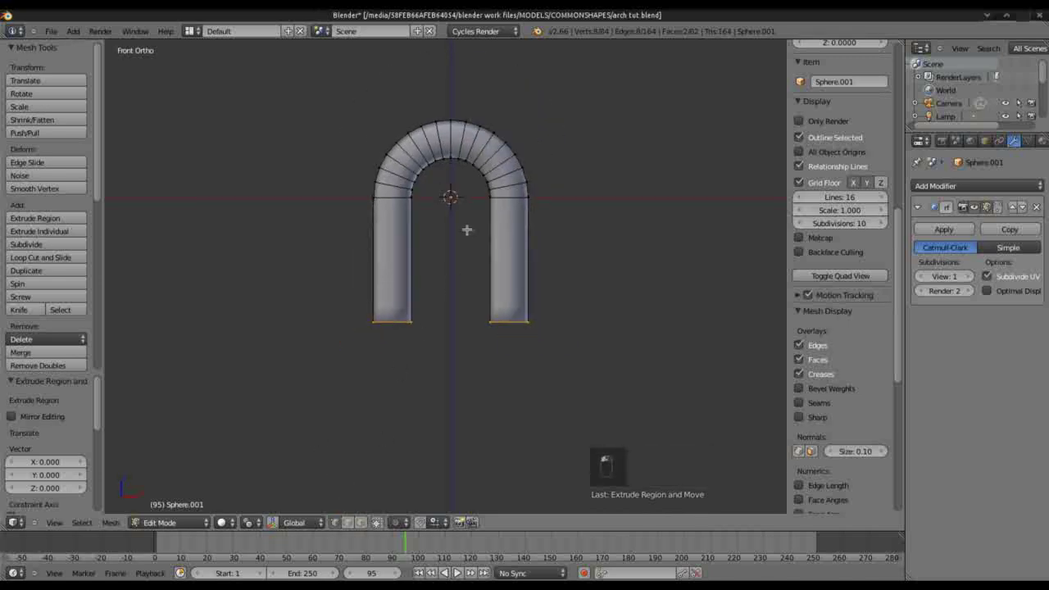
key(ctrl+r)
click(509, 278)
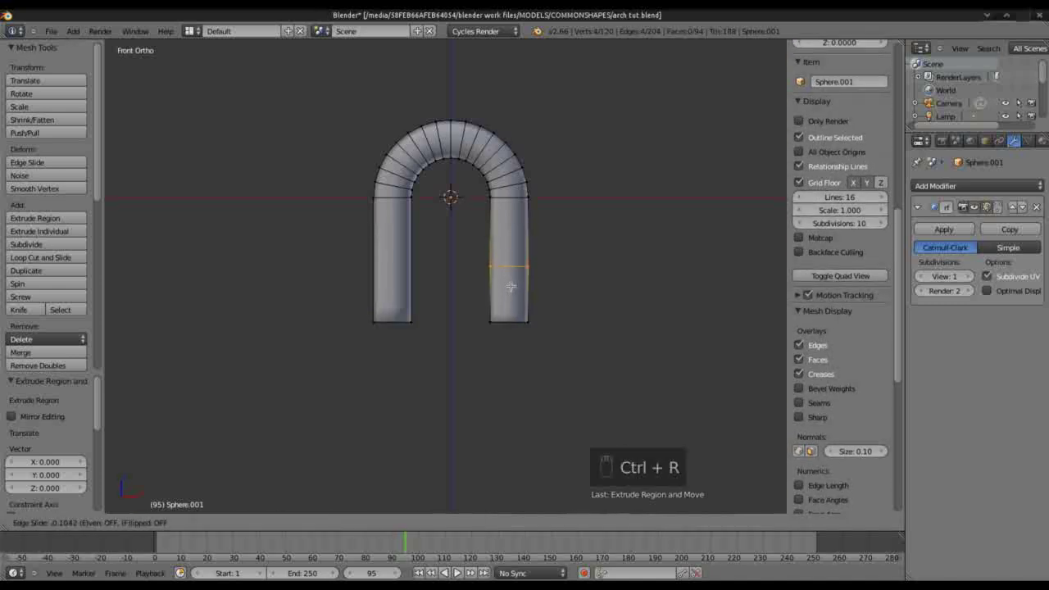
click(506, 337)
key(ctrl+r)
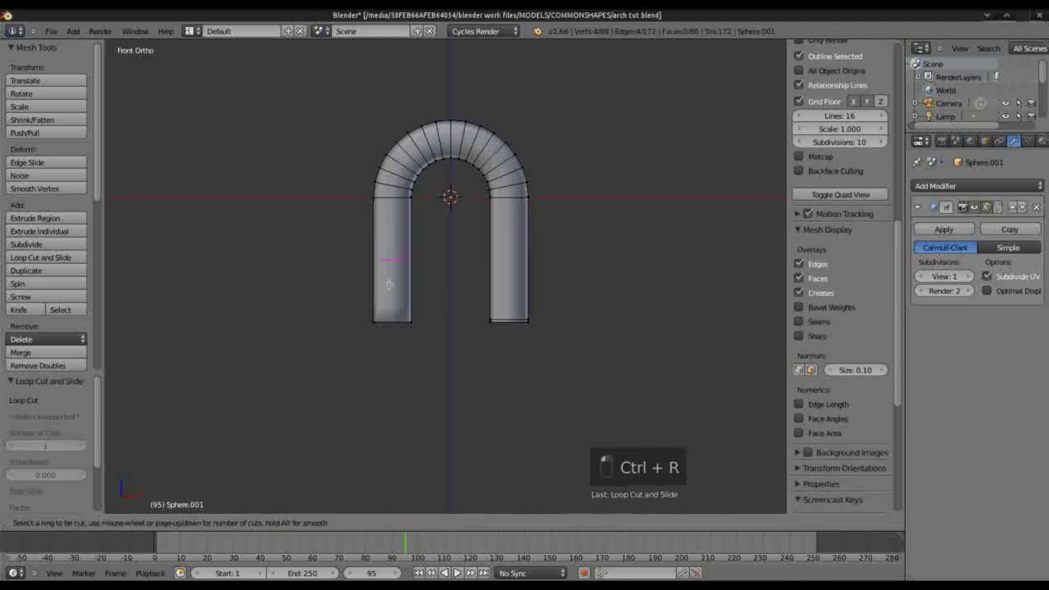
click(394, 289)
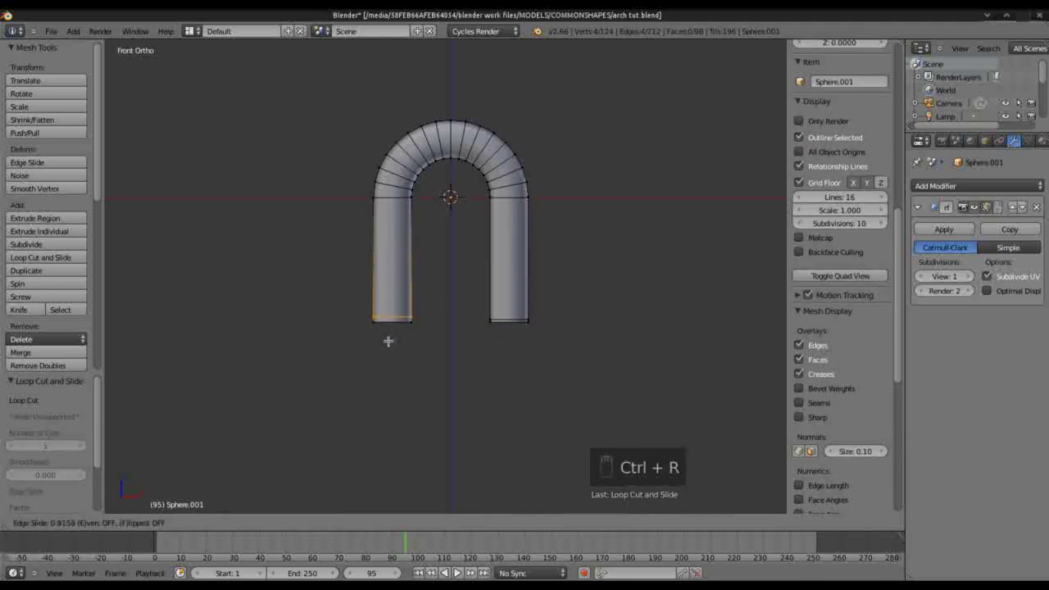
click(387, 344)
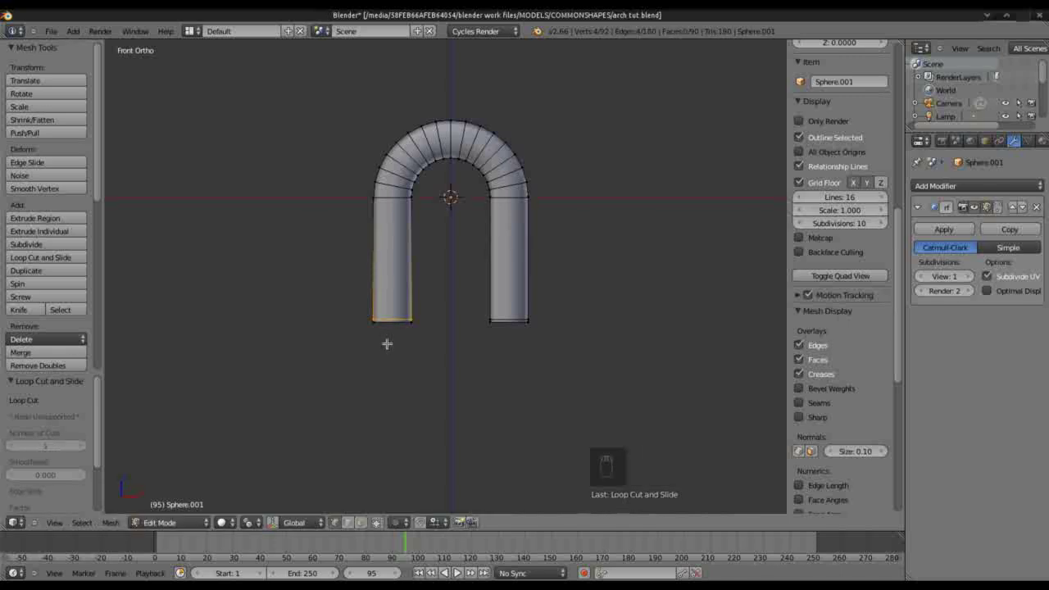
- Add two lengthwise loop cuts slid close to each side edge of the arch
key(KP_3)
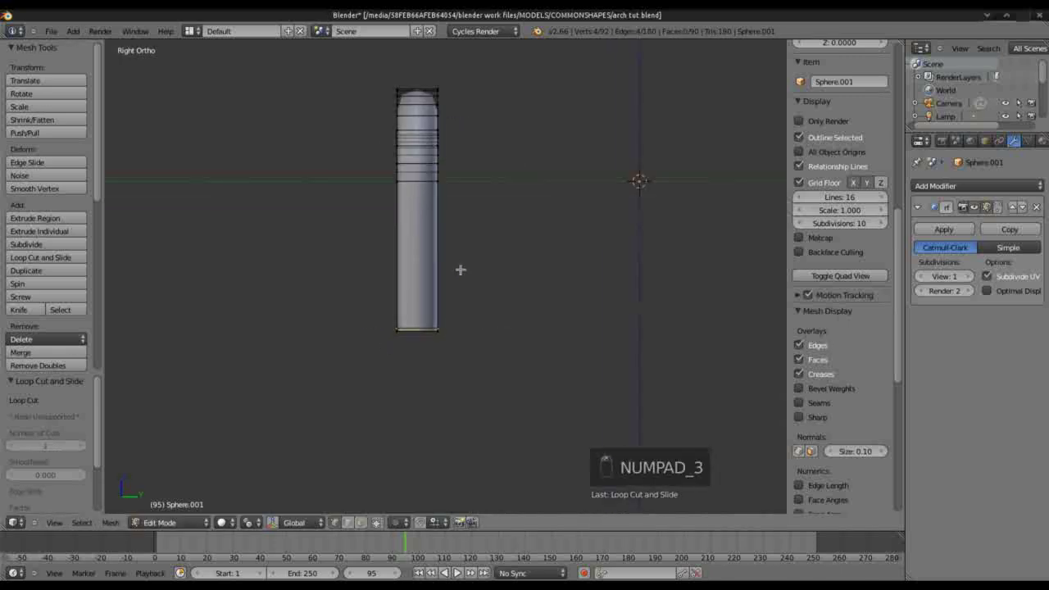
key(ctrl+r)
click(437, 125)
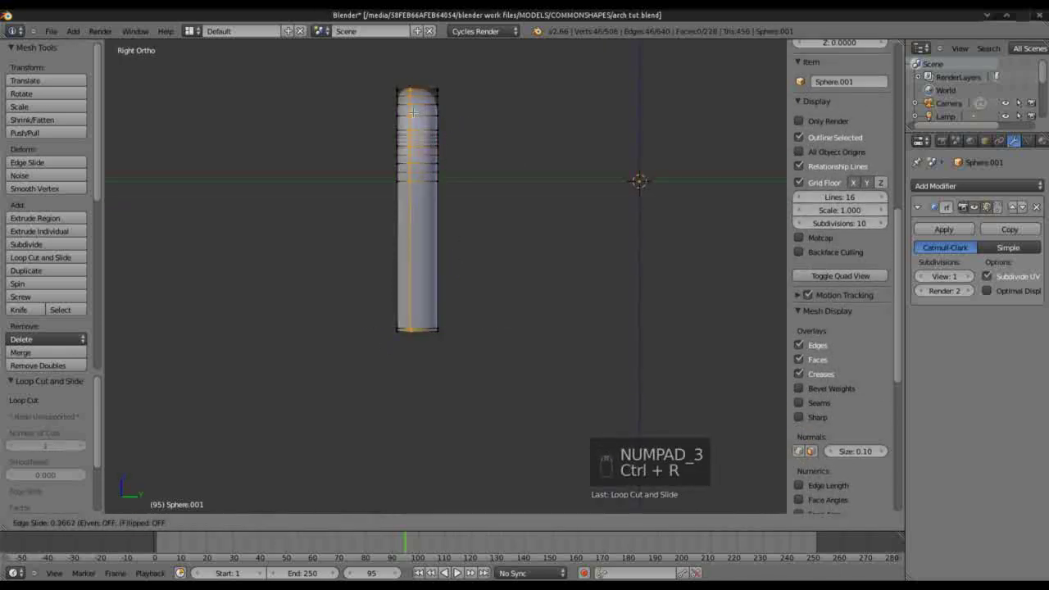
click(413, 116)
key(ctrl+r)
click(422, 116)
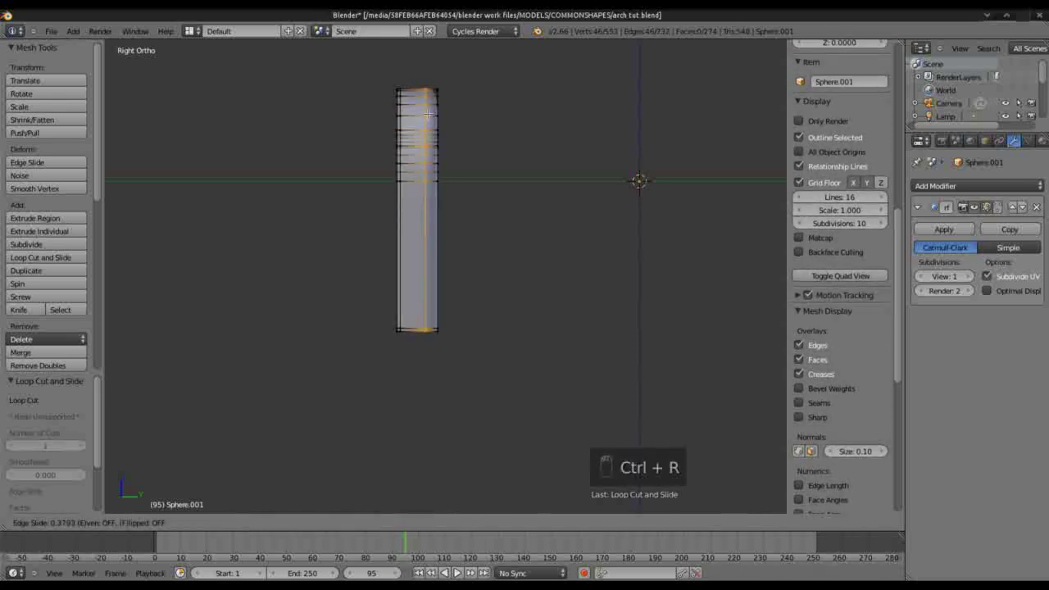
click(438, 113)
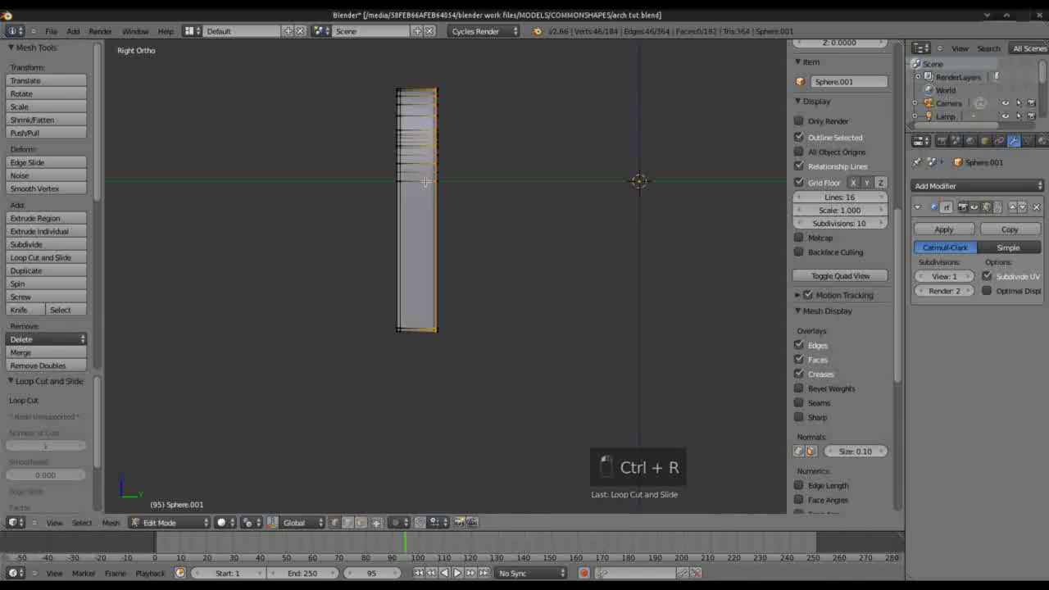
key(KP_0)
- Move the arch along Z and show the layer with the ground and lighting objects
key(Tab)
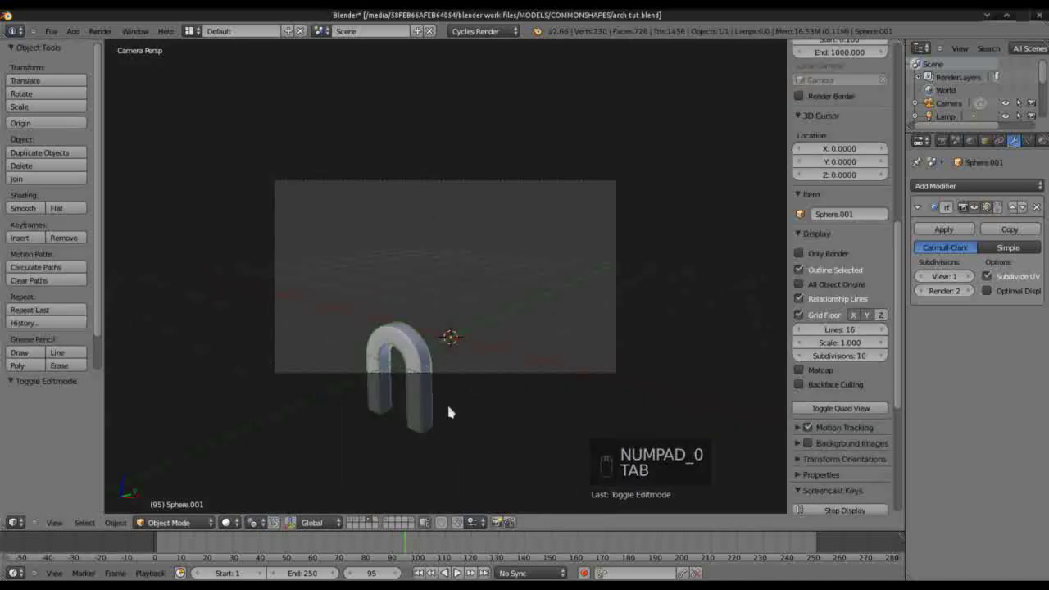
scroll(446, 385, up, 1)
scroll(465, 386, up, 1)
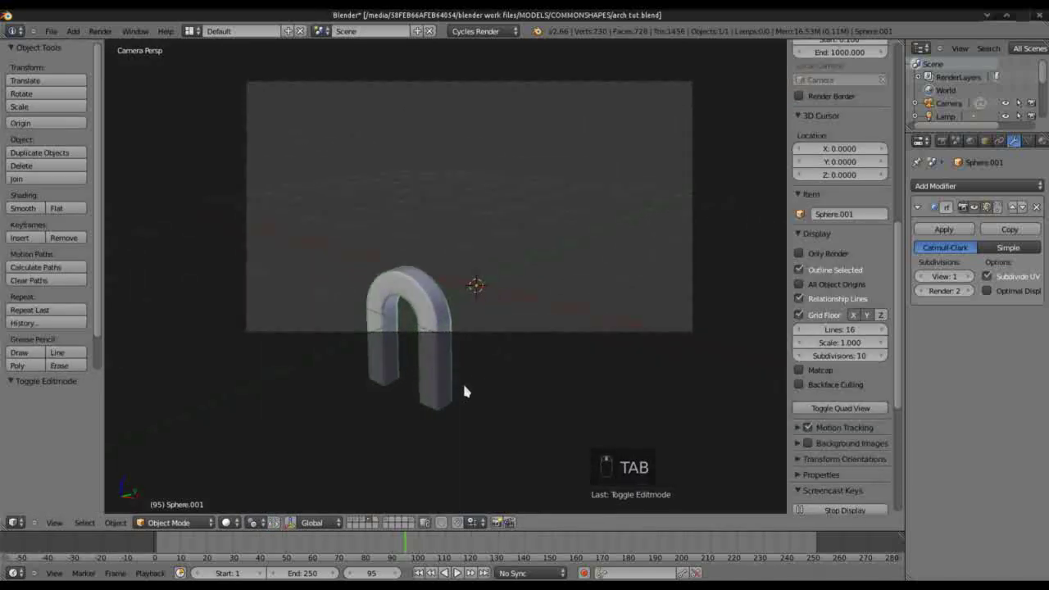
key(g)
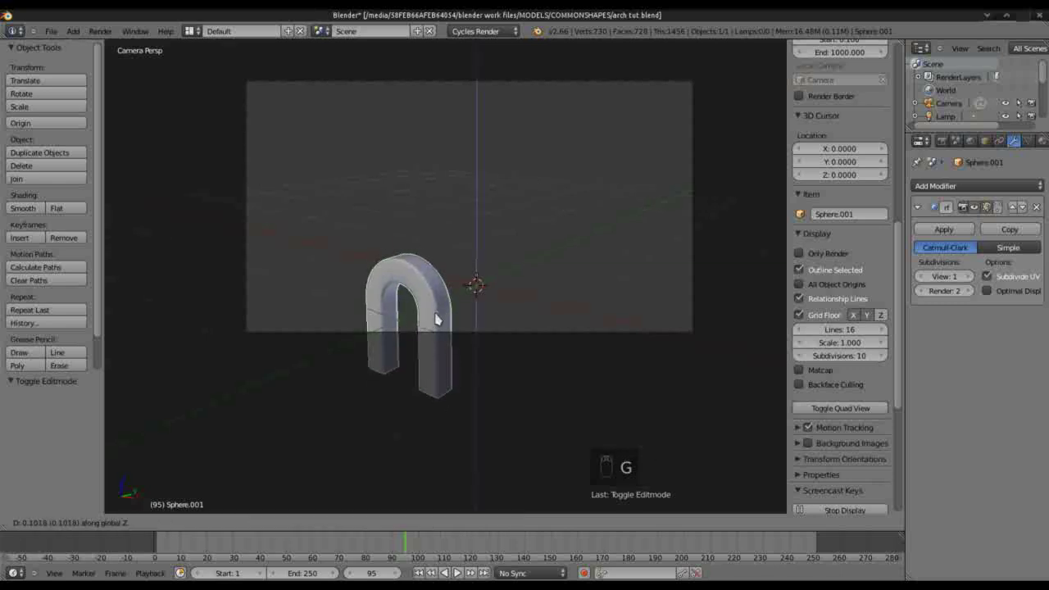
click(443, 250)
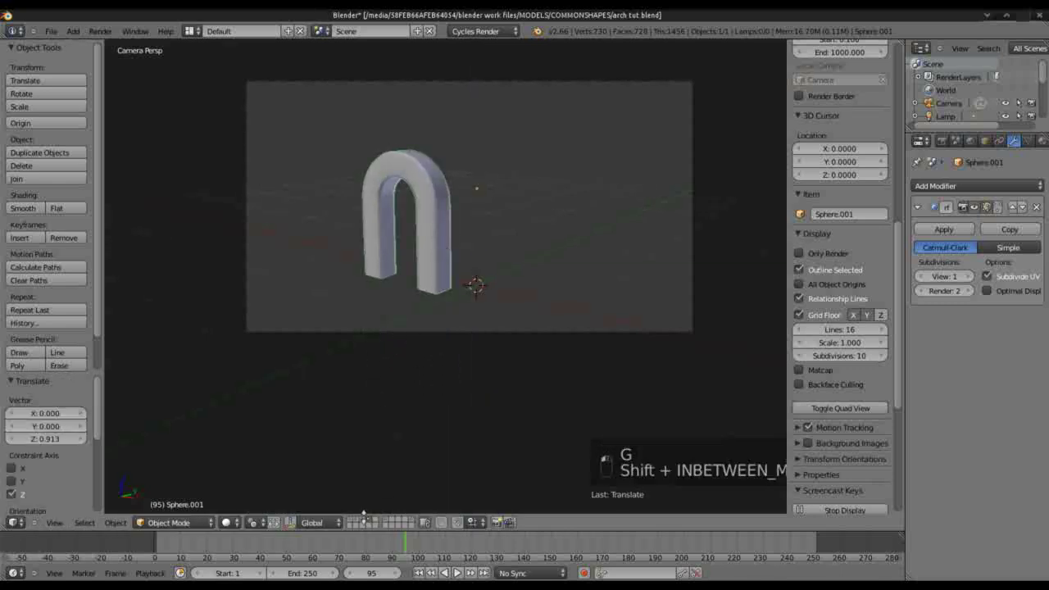
key(shift+a)
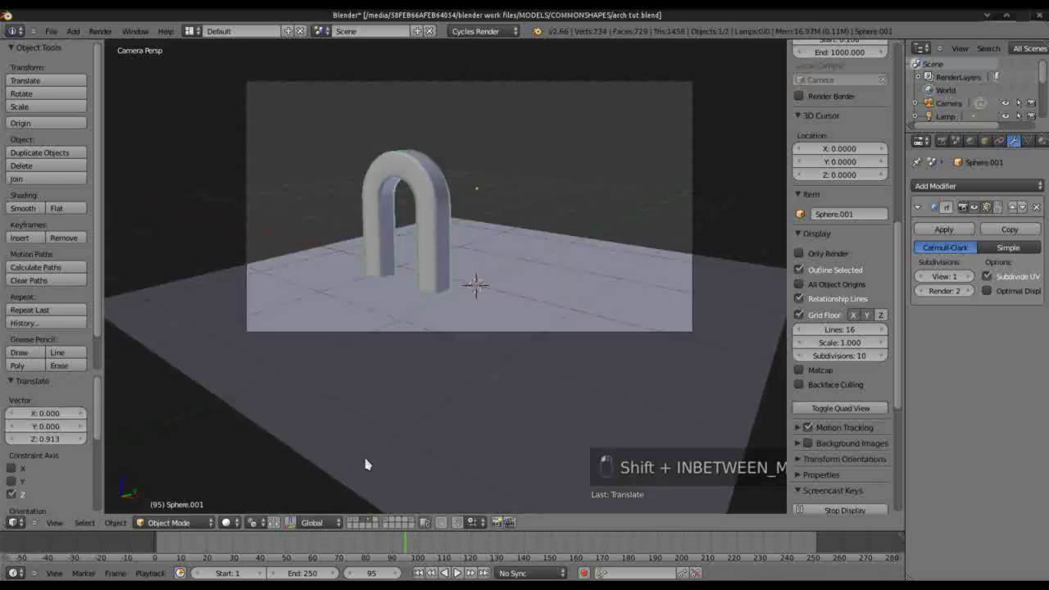
shift+click(358, 522)
scroll(395, 373, up, 2)
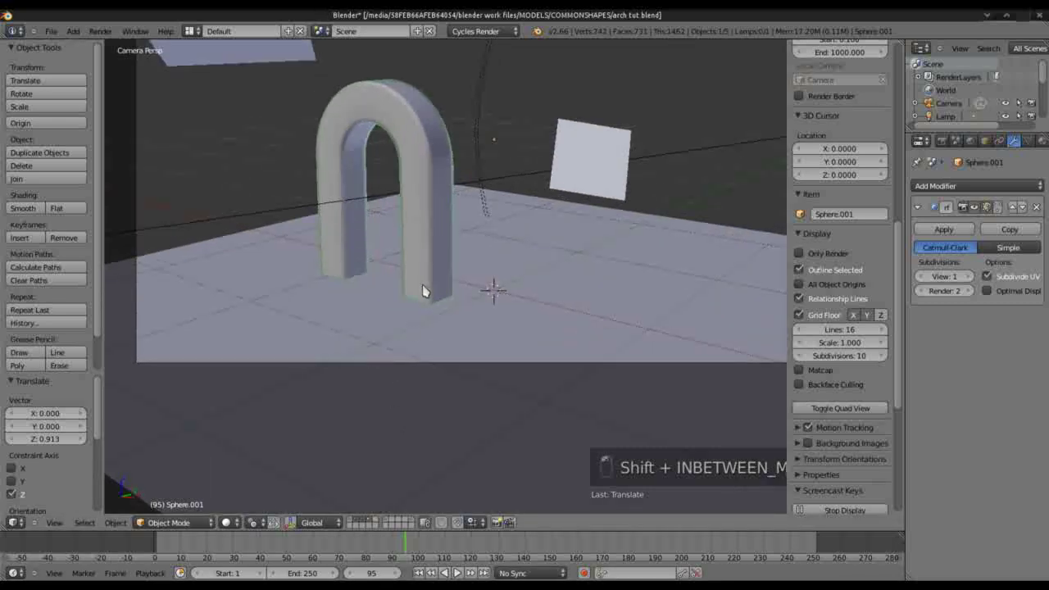
- Lower the arch 0.286 along Z onto the ground, then edit its mesh in front view
right_click(415, 288)
key(g)
key(z)
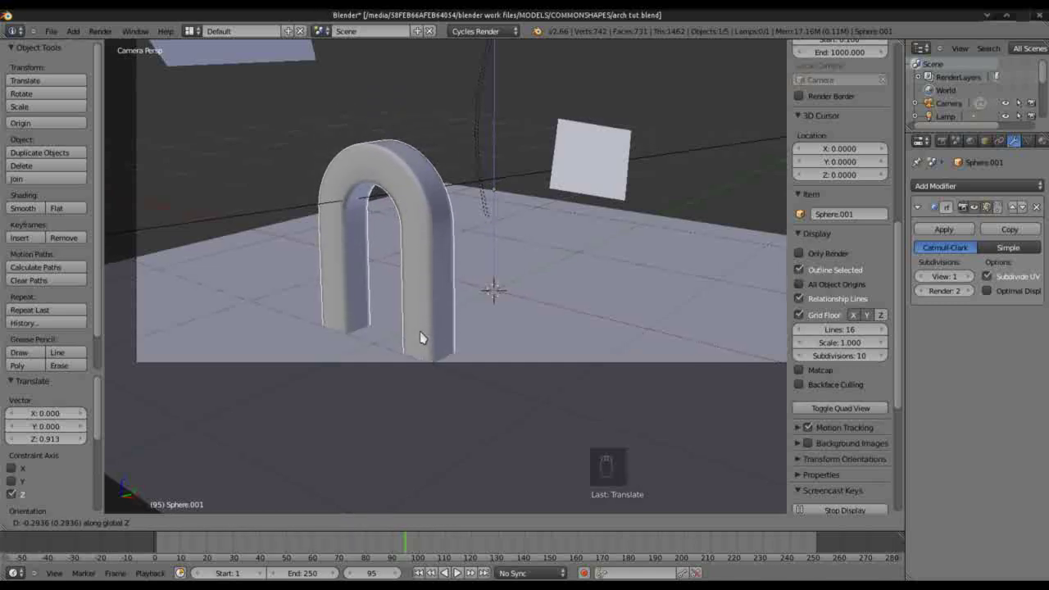
click(419, 336)
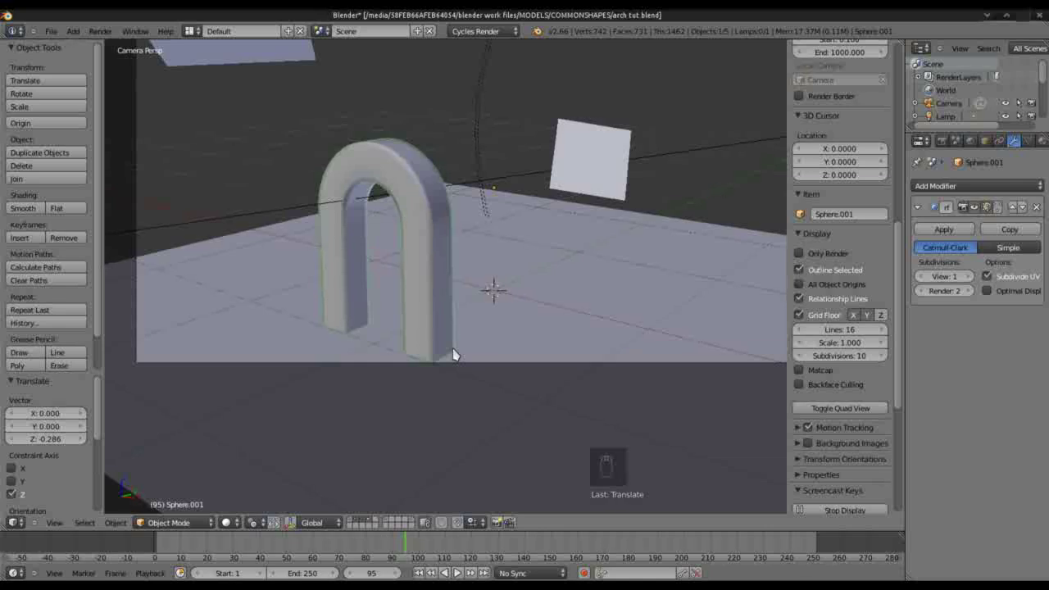
key(KP_1)
key(Tab)
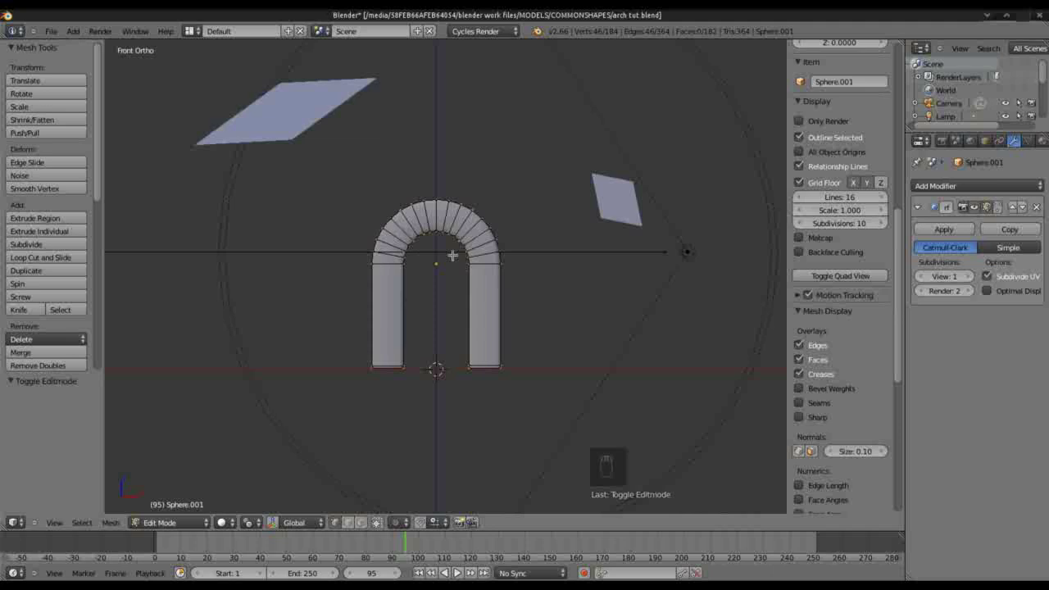
- Box-select the arch's right half and move it 0.1 along X
key(Tab)
key(Tab)
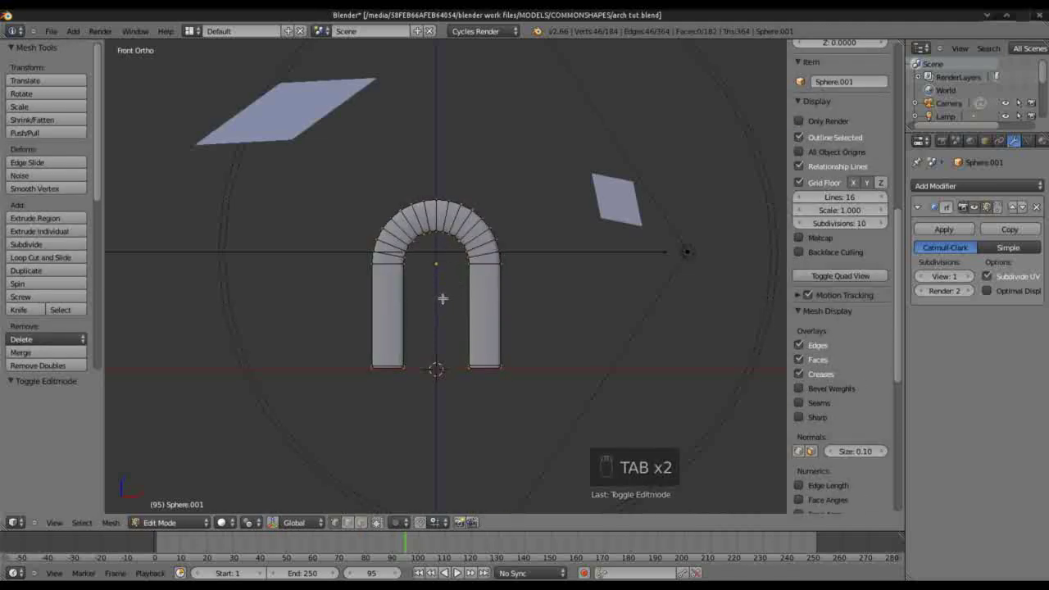
scroll(442, 299, up, 3)
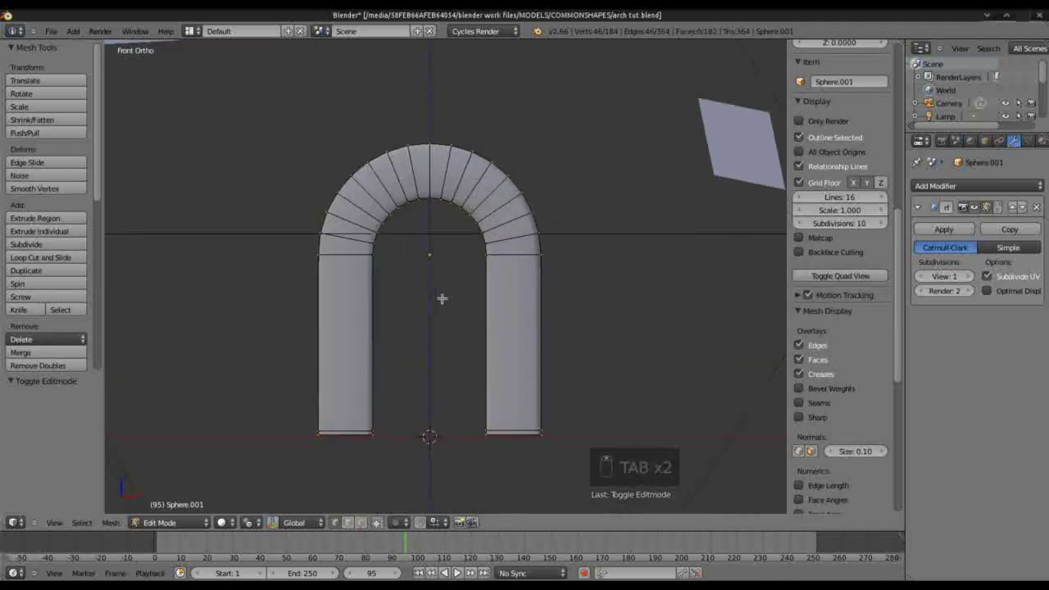
key(a)
key(a)
key(a)
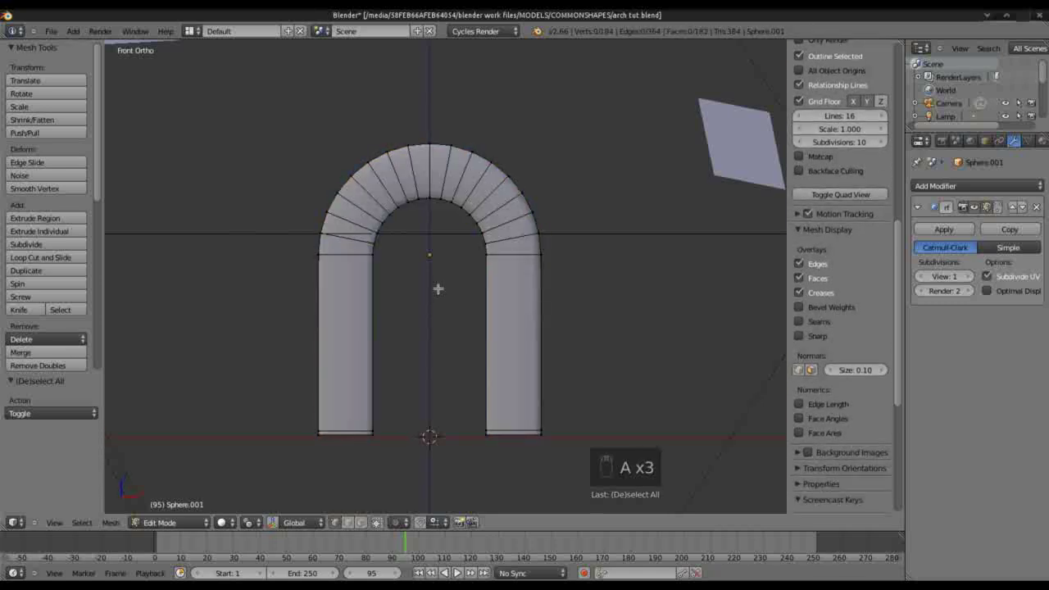
key(b)
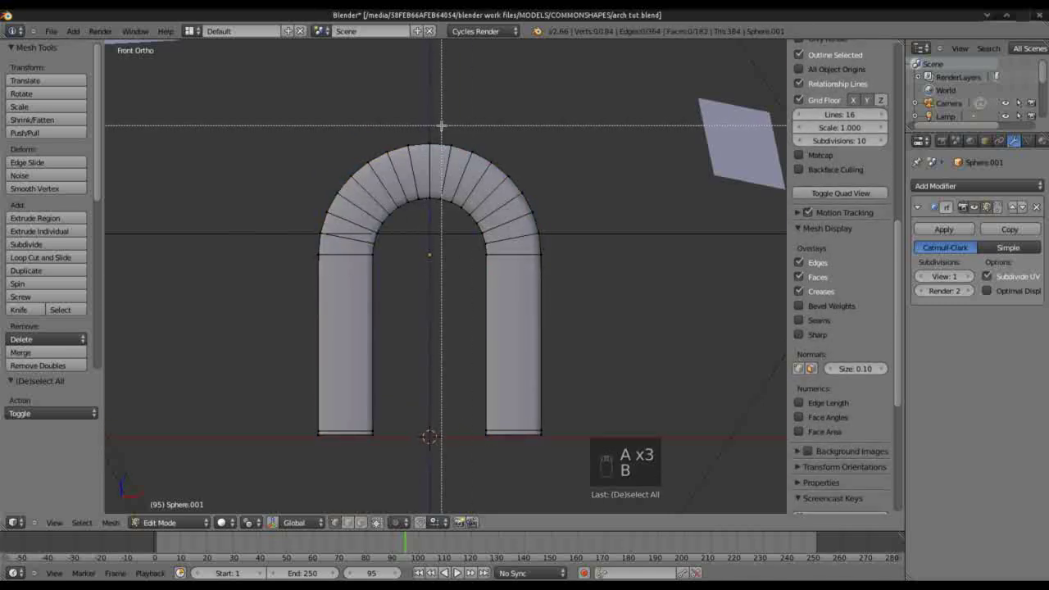
drag(437, 128, 598, 468)
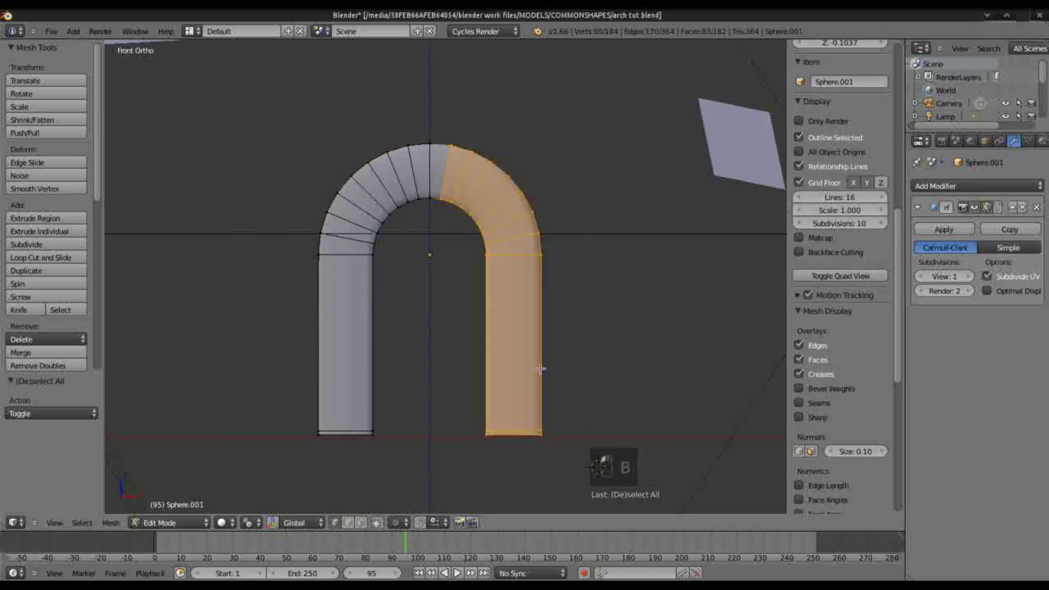
key(g)
key(0)
key(x)
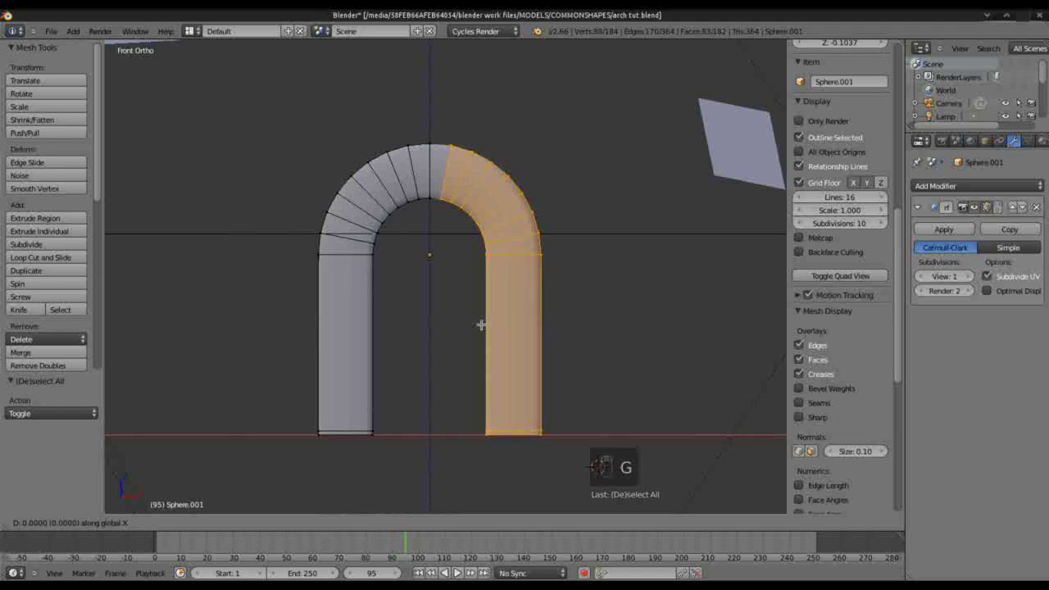
key(1)
key(Return)
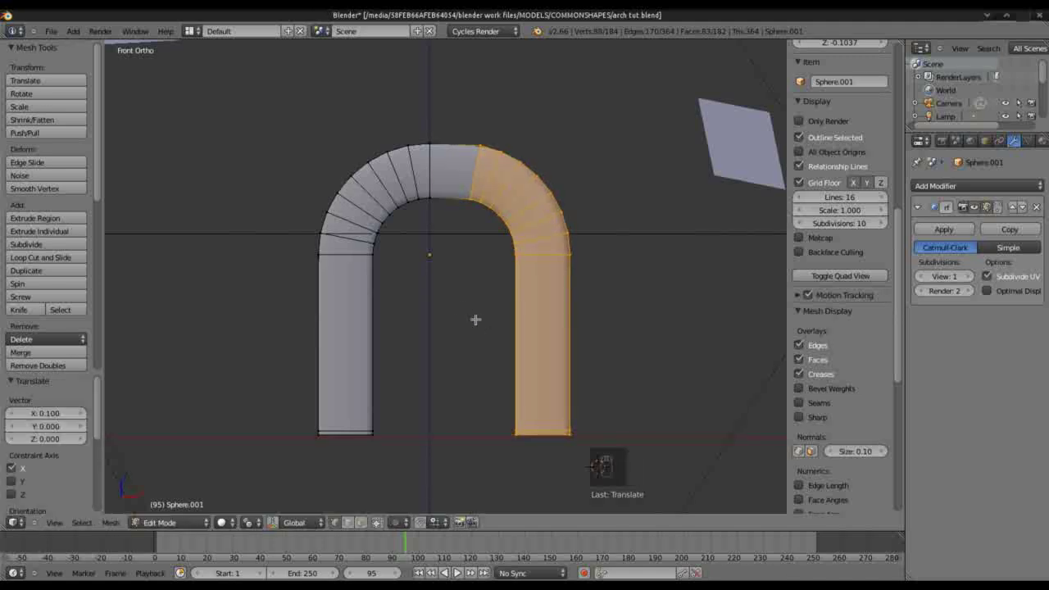
- Box-select the left half and move it -0.1 along X, then check the widened arch
key(a)
key(b)
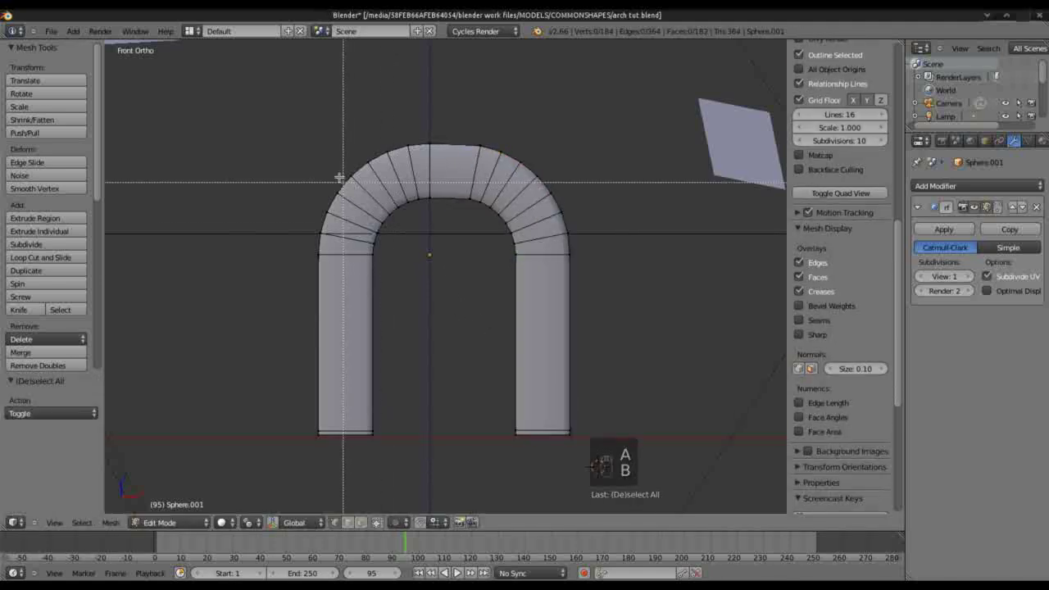
drag(287, 120, 423, 460)
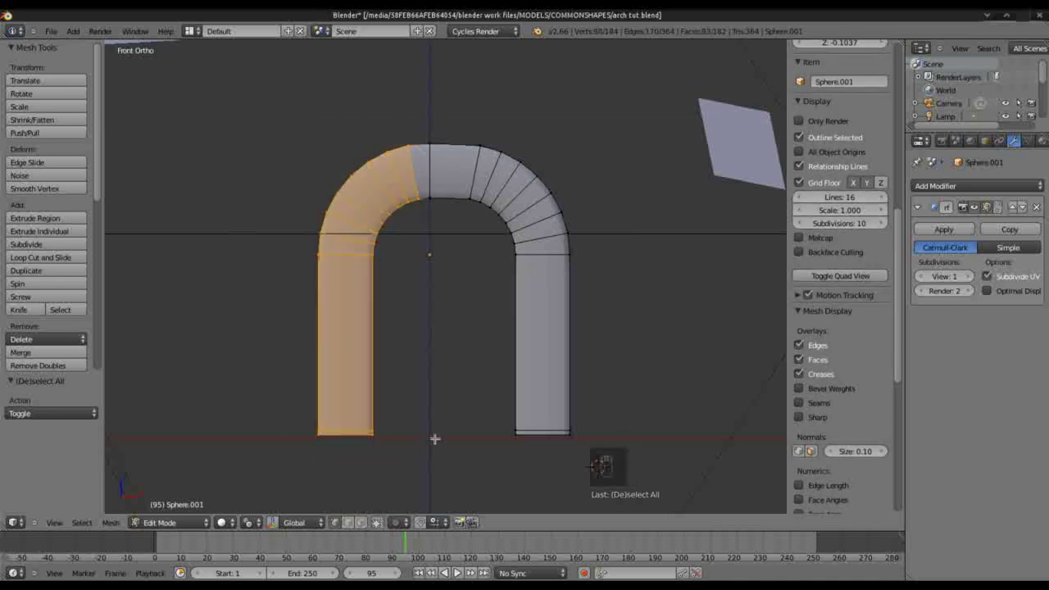
key(g)
text(x)
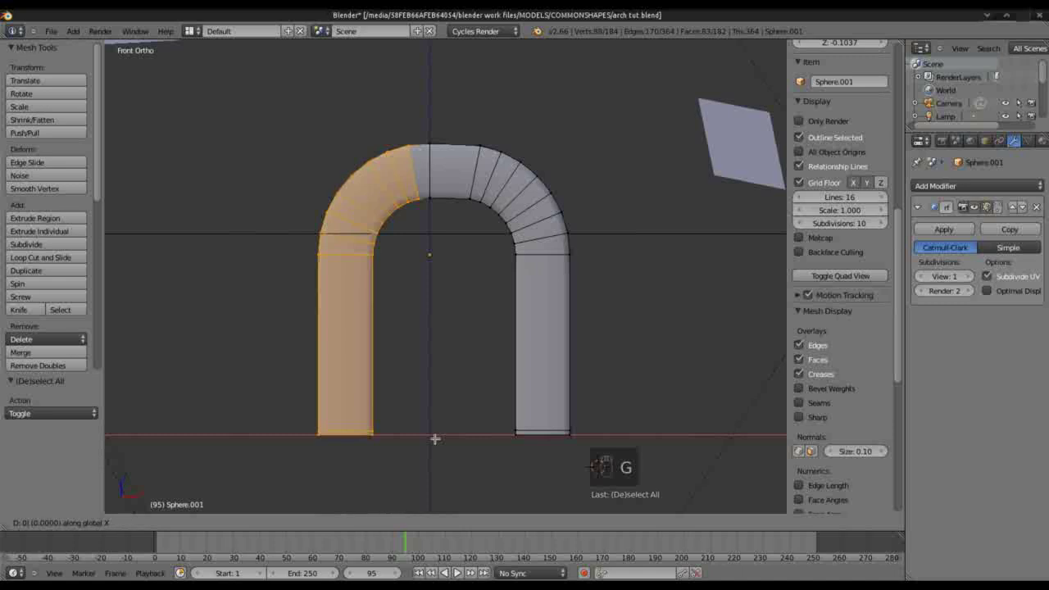
text(-.1)
key(Return)
key(Tab)
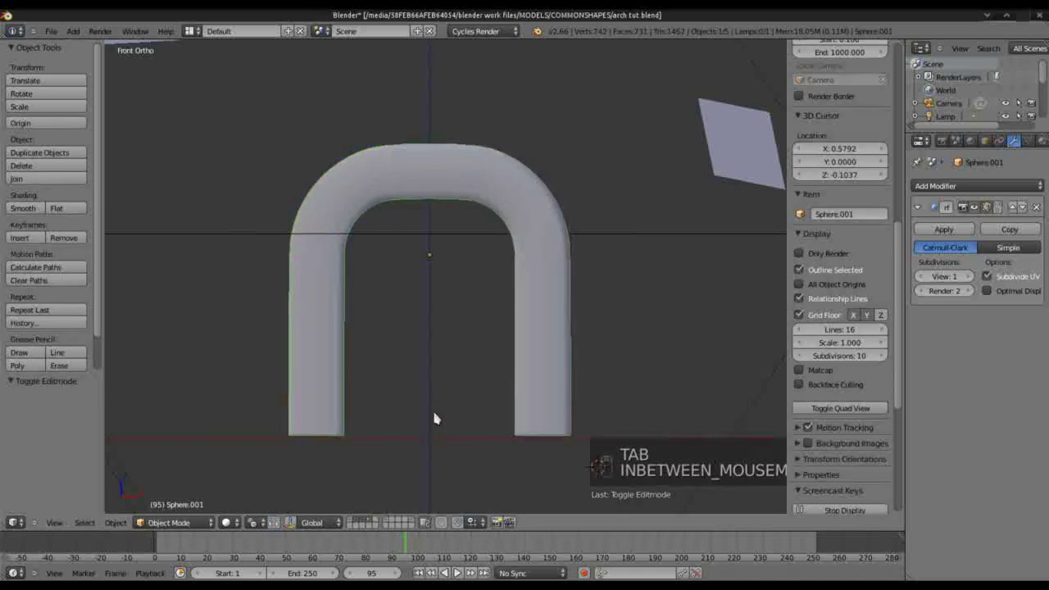
scroll(445, 315, down, 1)
key(Tab)
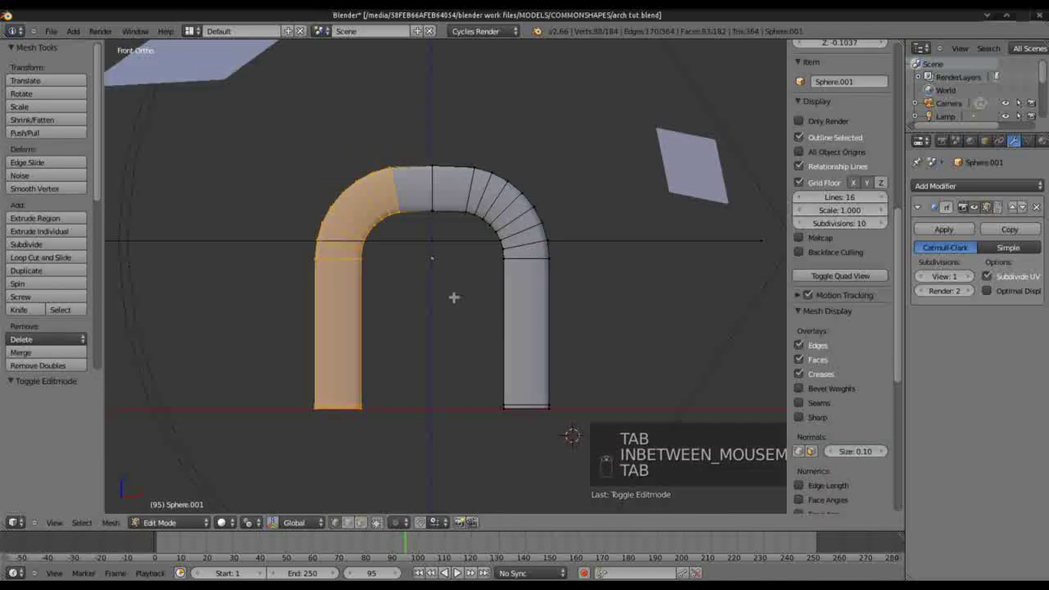
scroll(453, 305, up, 1)
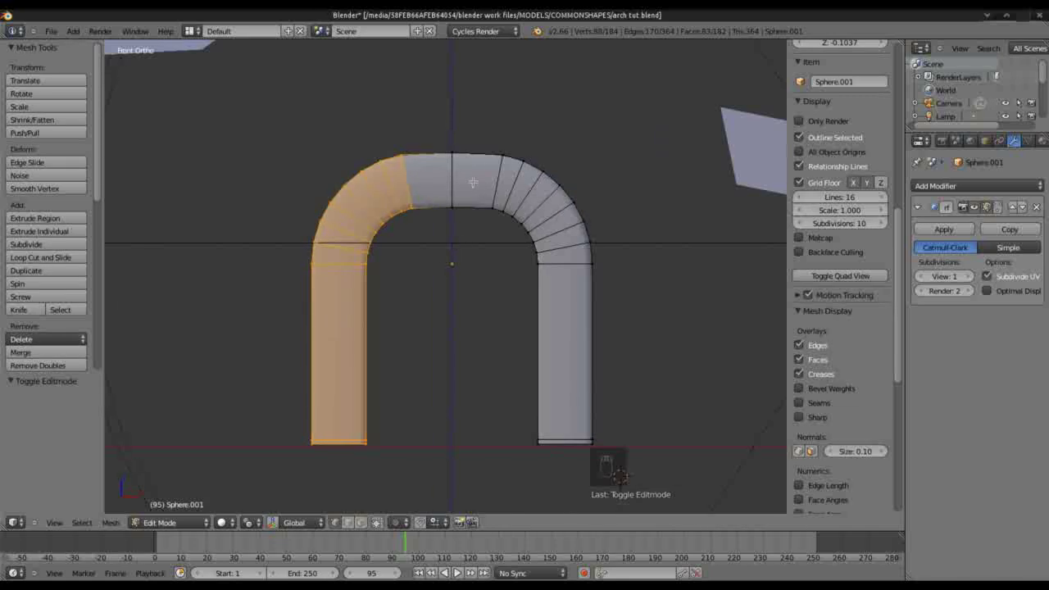
- Add two loop cuts near the top centre of the arch
key(a)
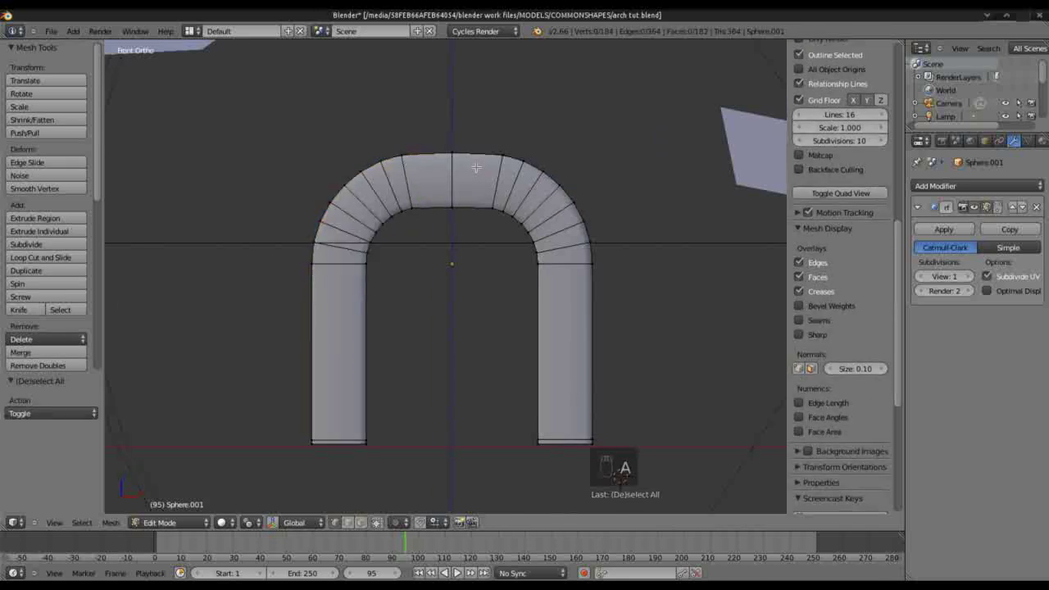
key(ctrl+r)
click(476, 168)
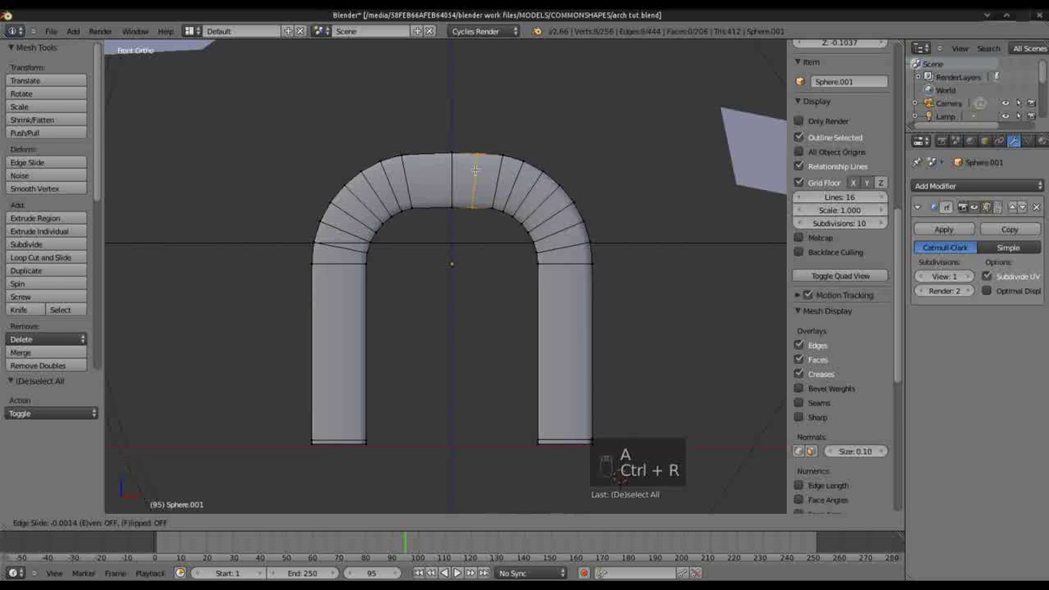
key(KP_Enter)
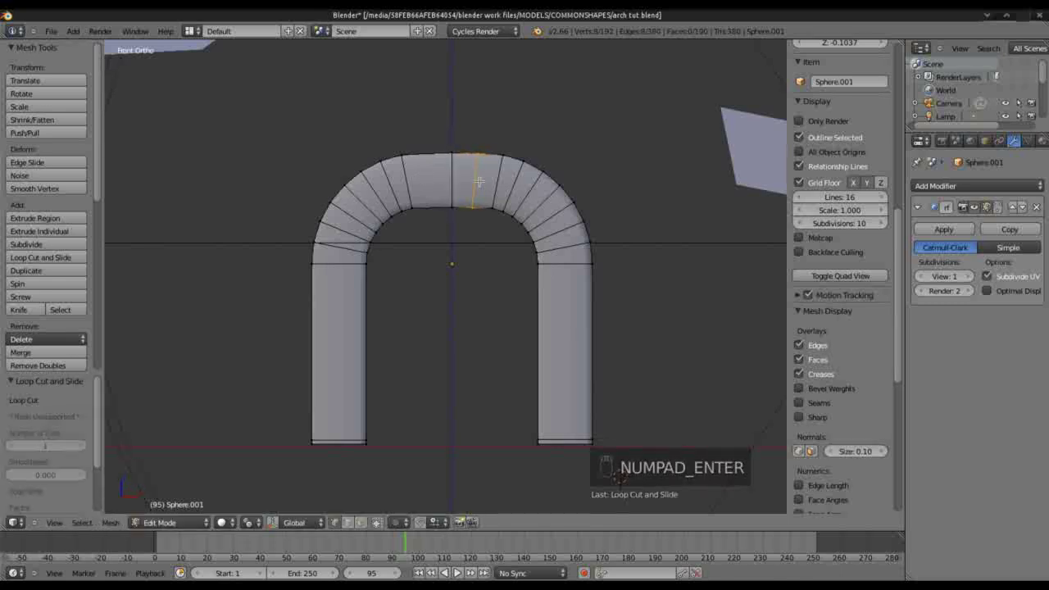
key(ctrl+r)
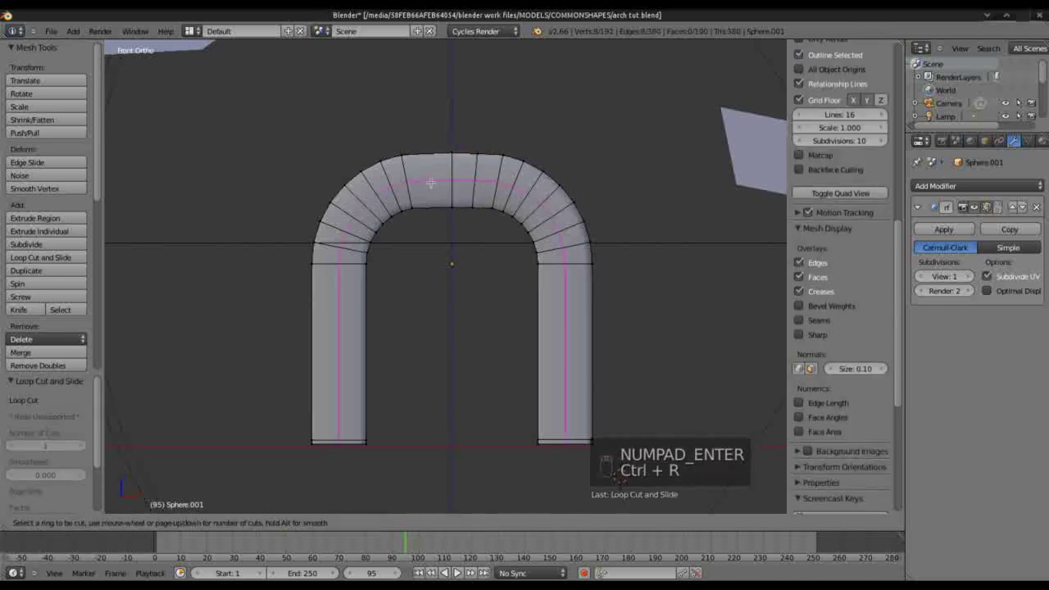
click(428, 162)
key(KP_Enter)
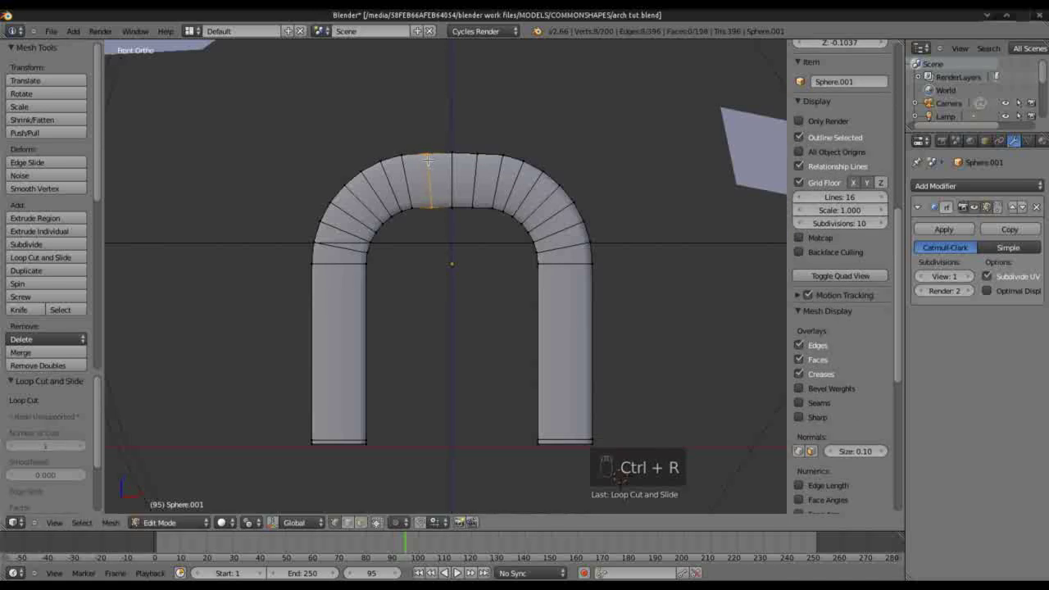
- Raise the top centre edge along Z into a pointed peak and return to Object Mode
scroll(460, 187, up, 1)
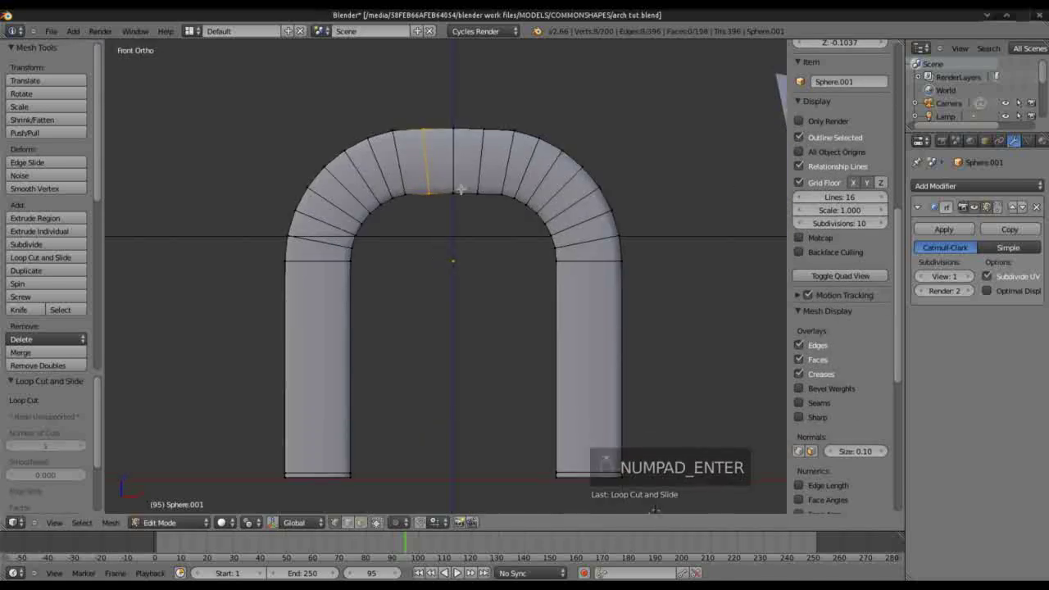
key(a)
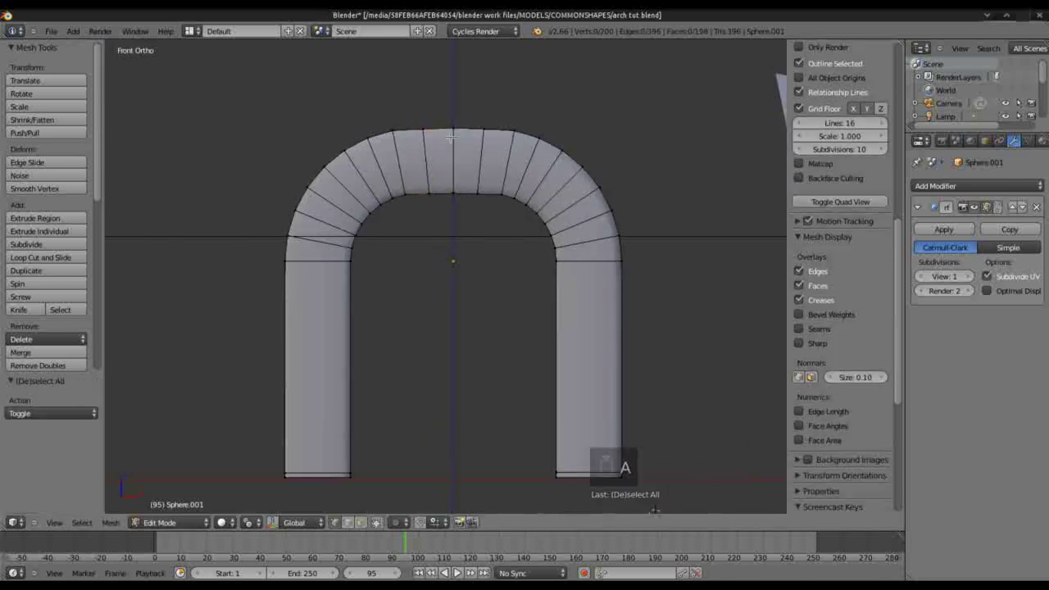
key(b)
drag(435, 123, 470, 222)
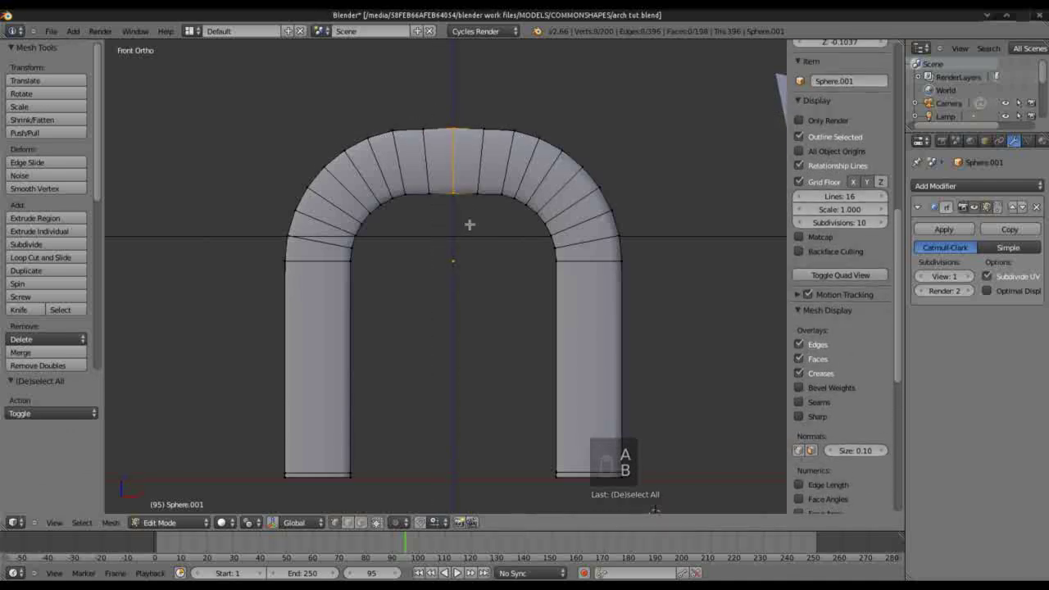
key(g)
key(z)
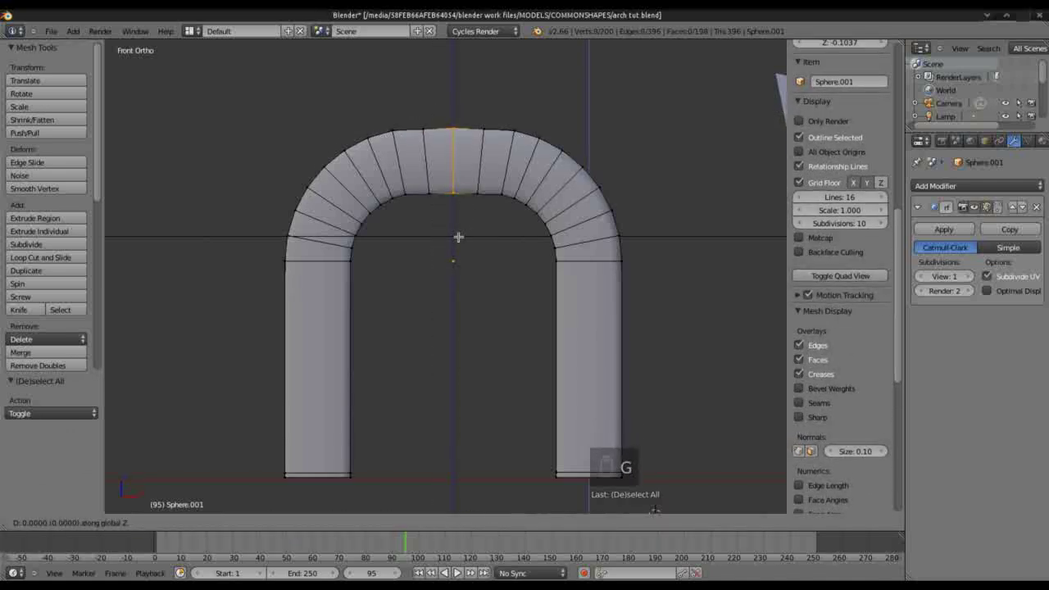
click(454, 206)
key(Tab)
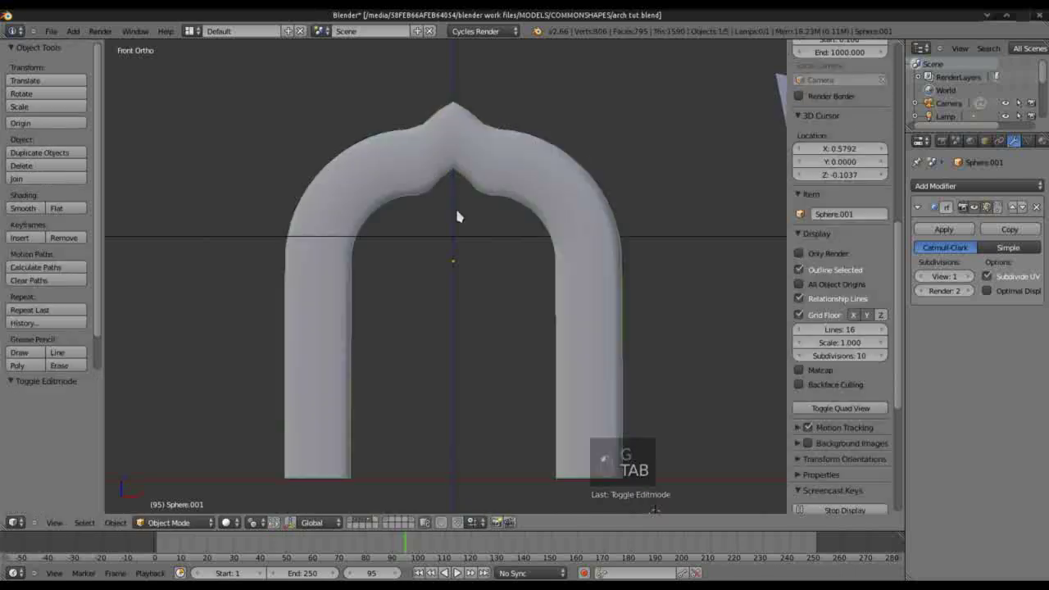